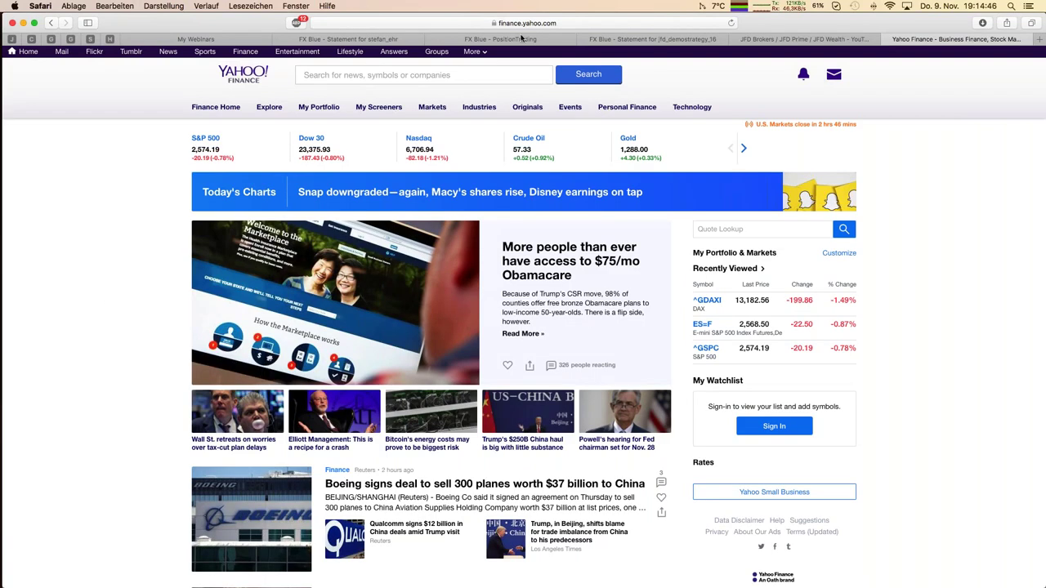
- Open the historical data for the DAX (^GDAXI) from the World Indices list
mouse_move(433, 109)
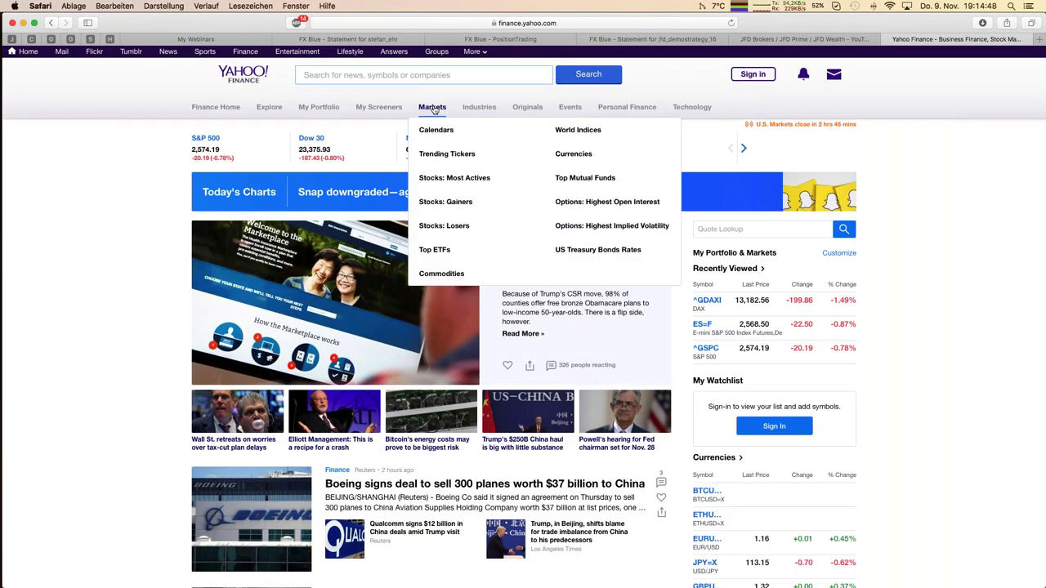
click(574, 131)
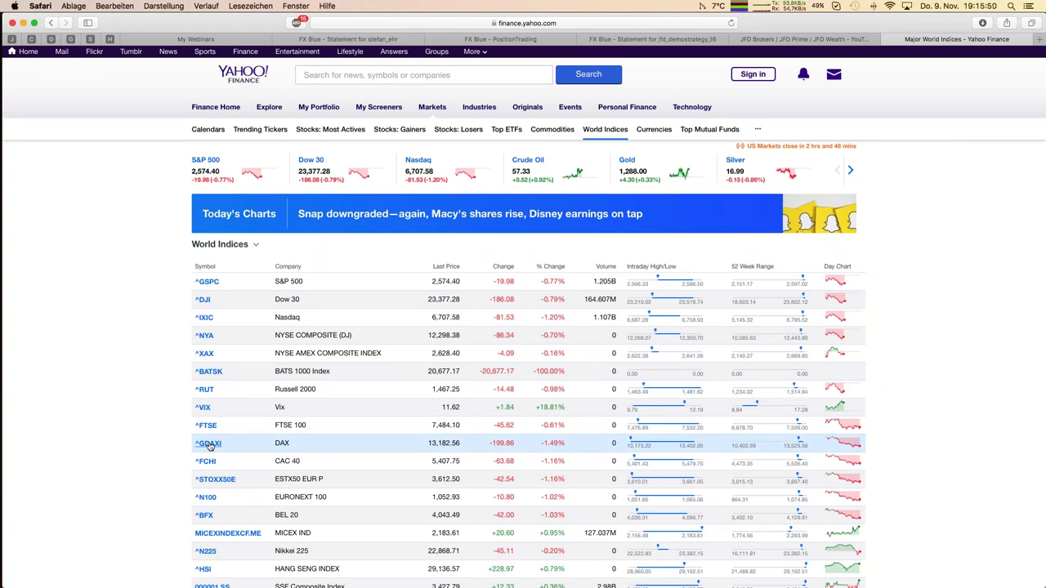
click(208, 444)
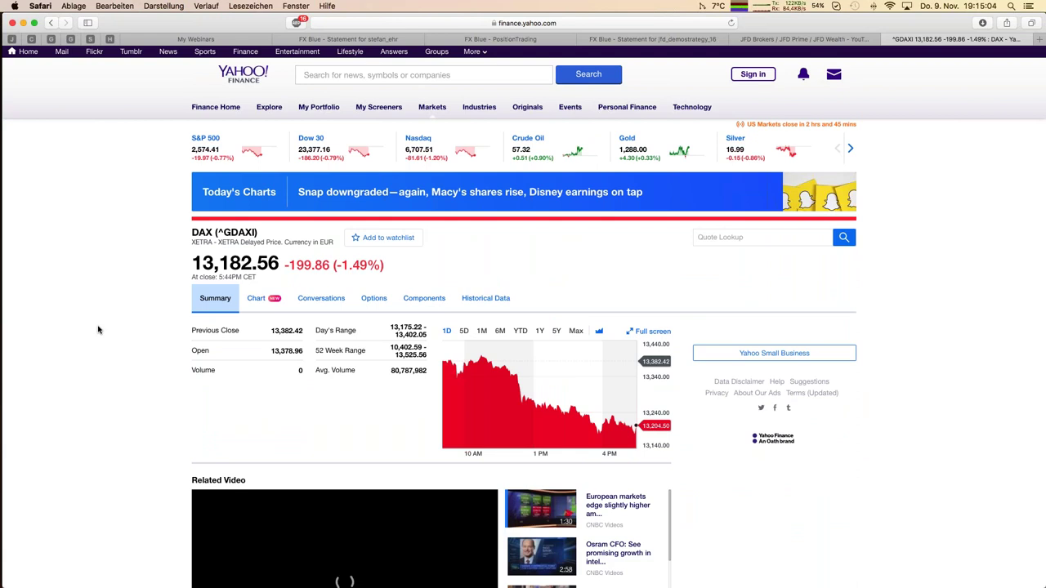
click(474, 302)
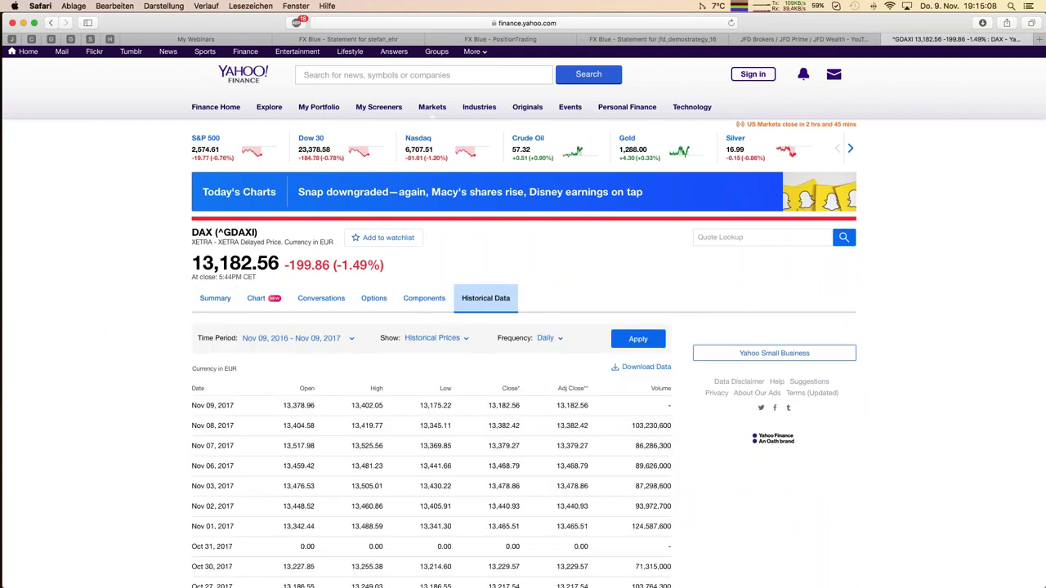
- Set the time period to the maximum range, 12/30/1987 to 11/9/2017, apply it, and download the daily historical prices
click(324, 339)
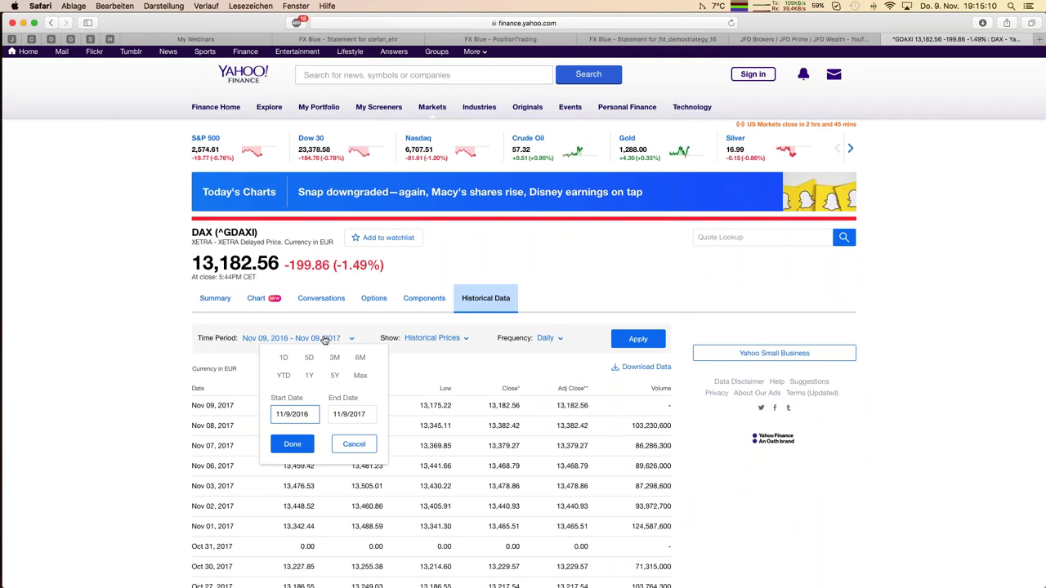
click(361, 377)
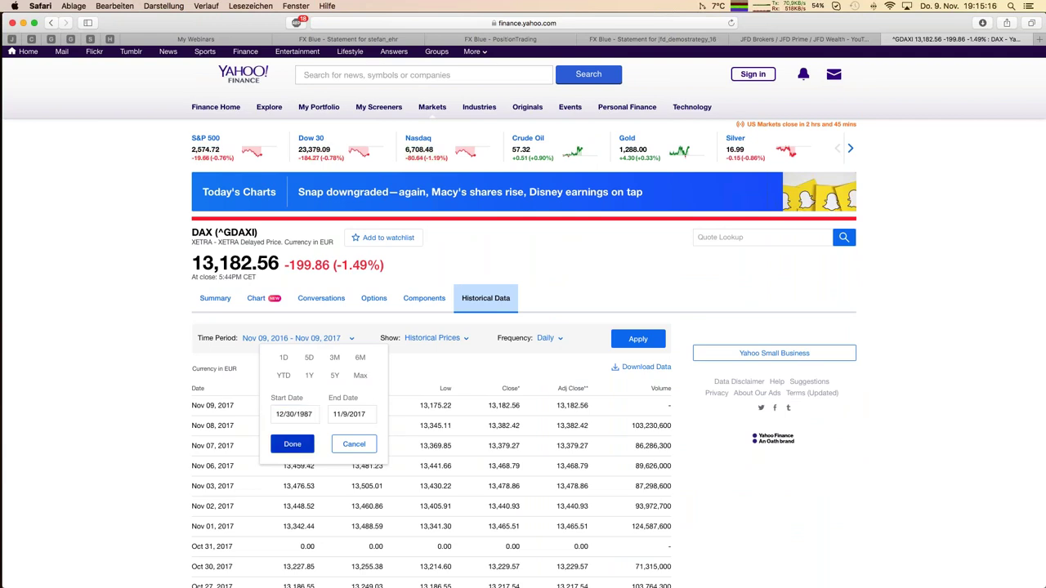
click(292, 443)
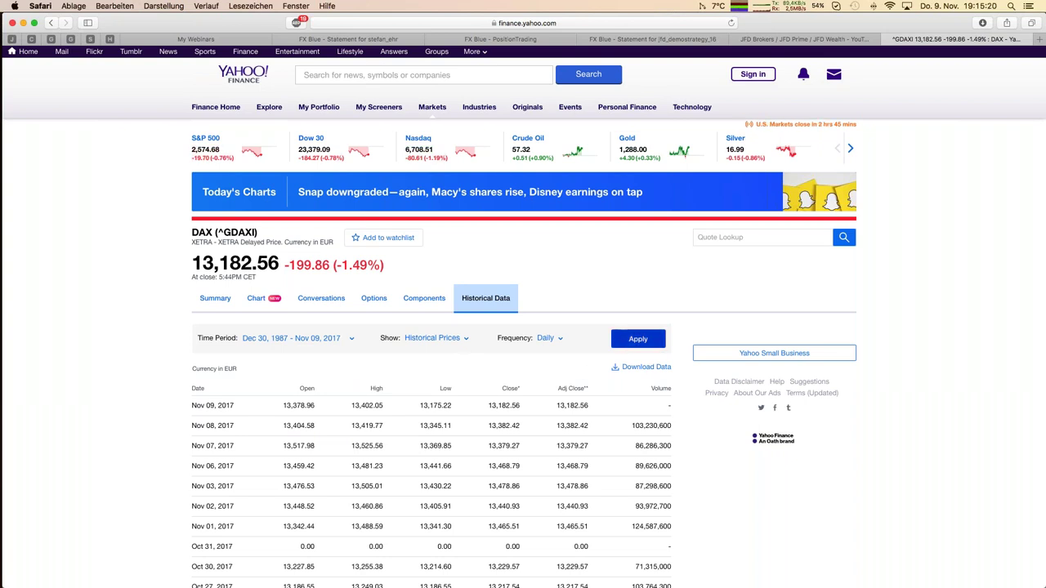
click(638, 340)
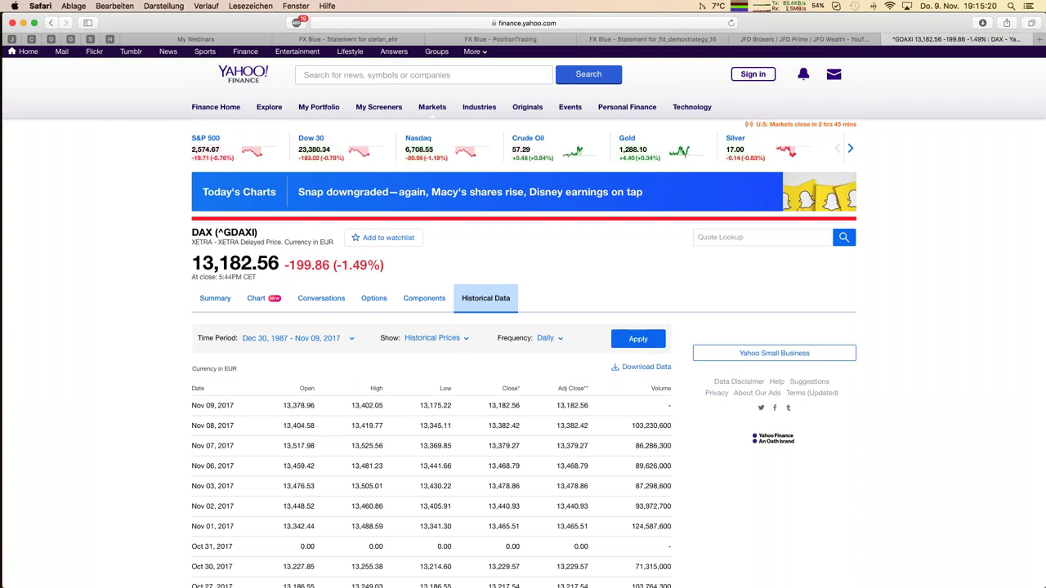
click(640, 369)
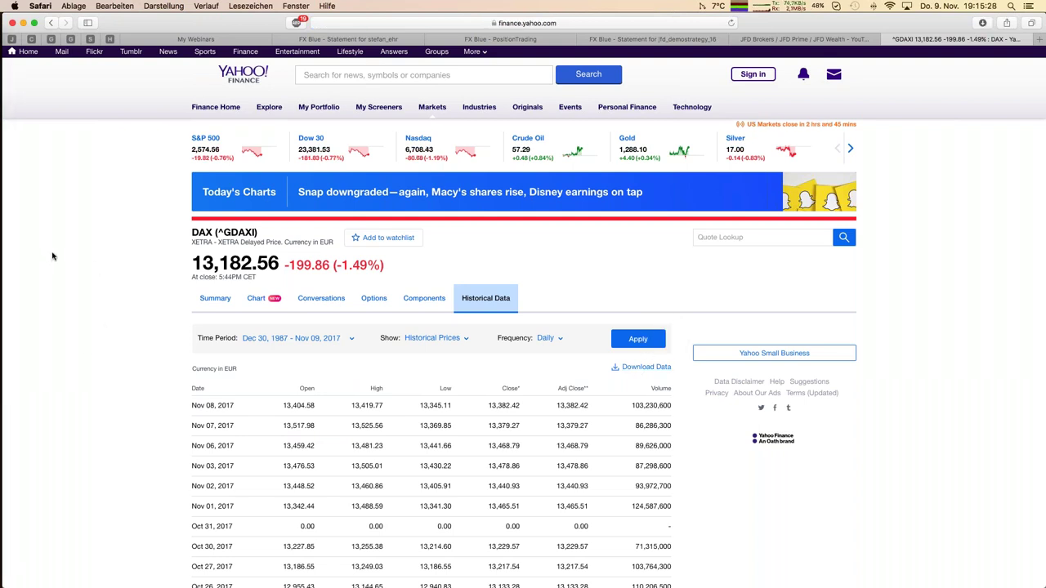
- Open the downloaded GDAXI CSV file from the Downloads folder in LibreOffice, accepting the text import settings
mouse_move(2, 121)
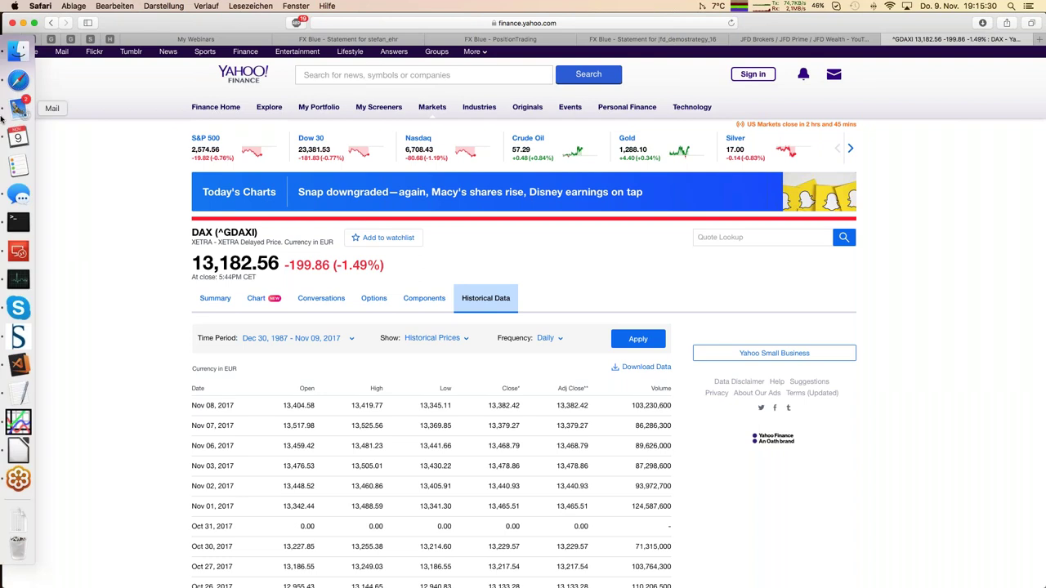
click(20, 56)
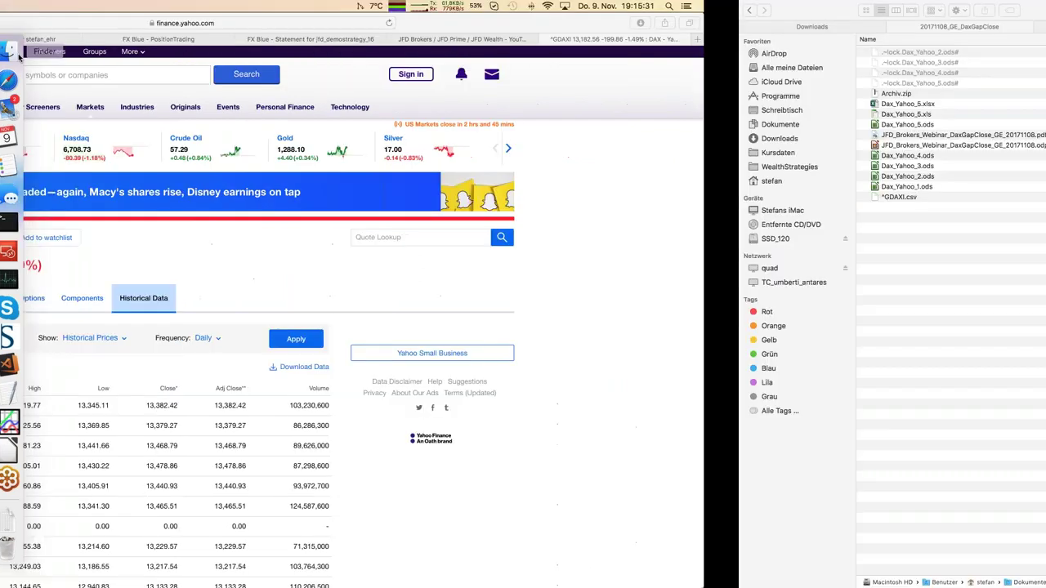
double_click(161, 200)
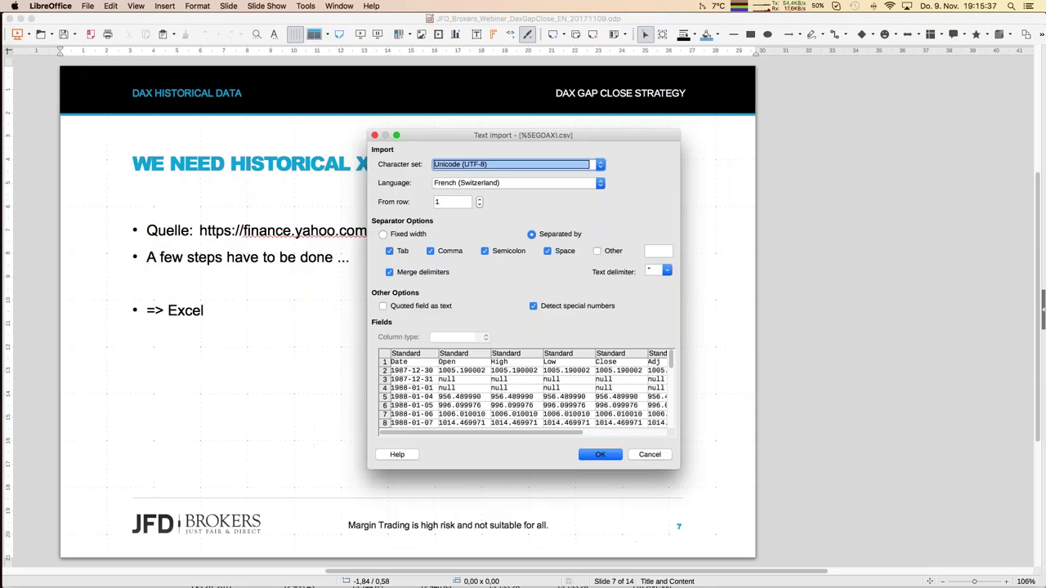
click(598, 457)
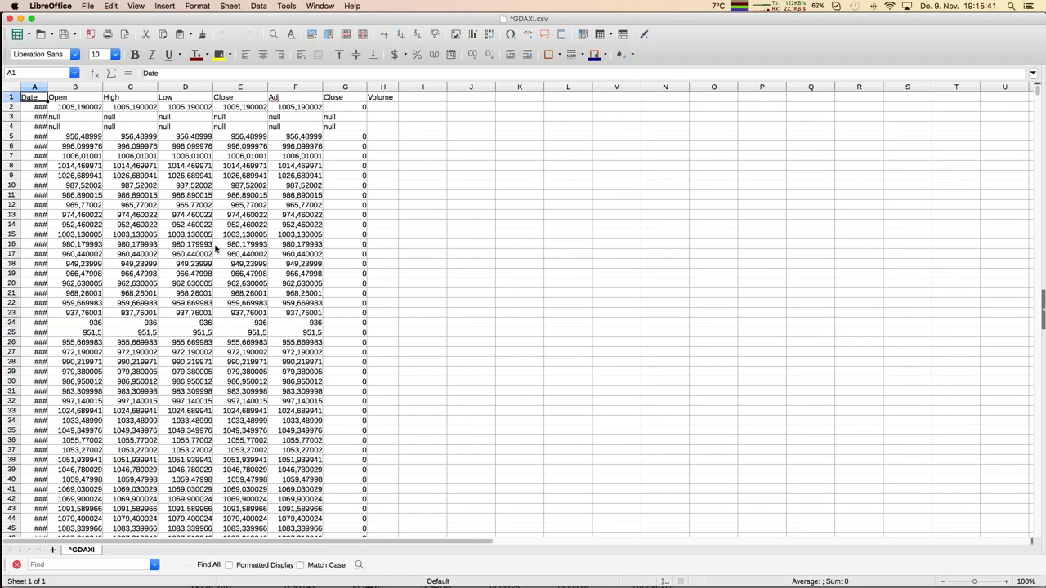
- Fit the Date column's width to its contents and clear the contents of columns F to H (Adj, Close, Volume)
click(45, 88)
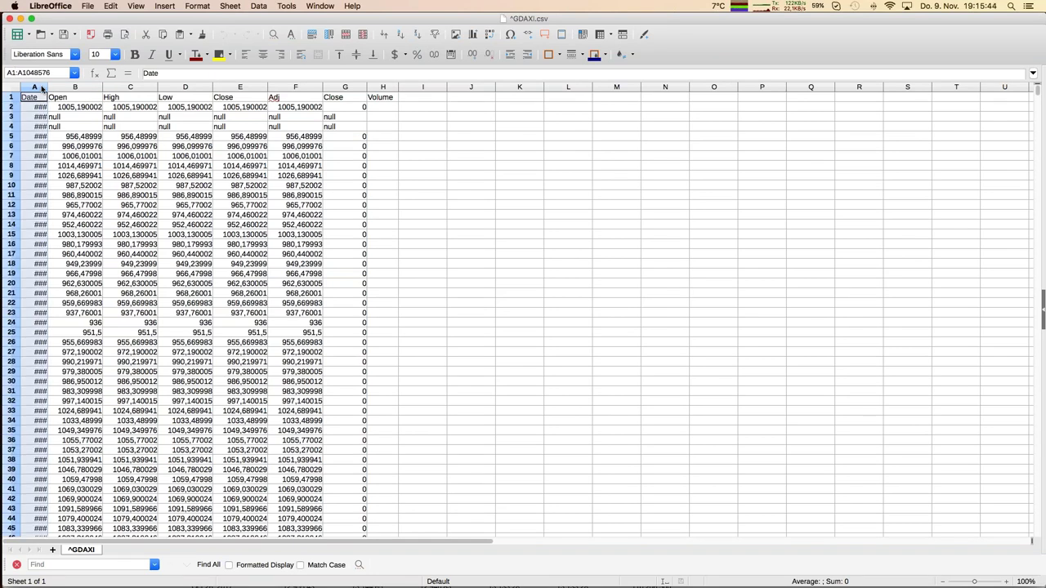
double_click(47, 87)
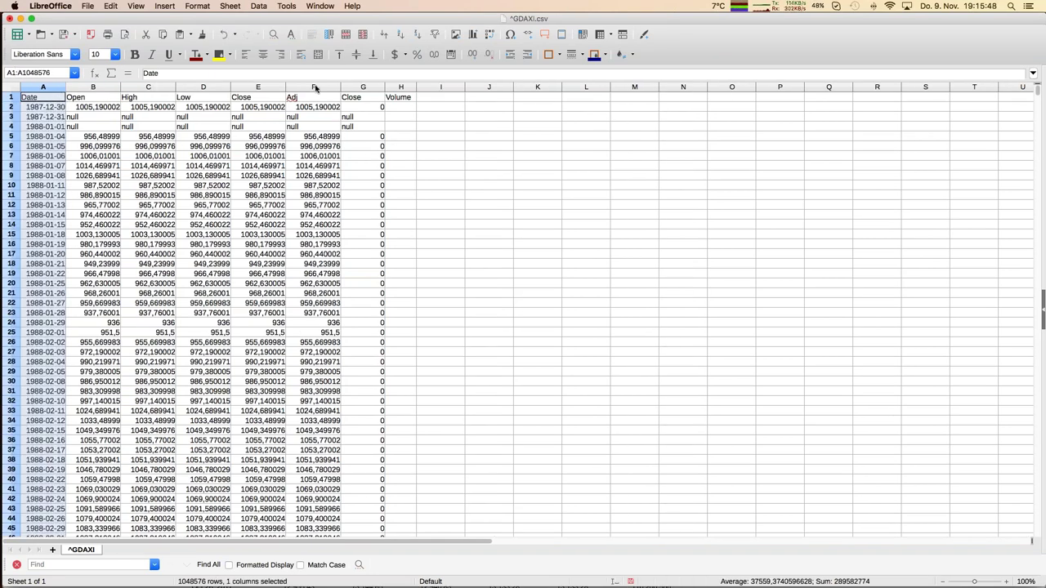
drag(314, 88, 401, 87)
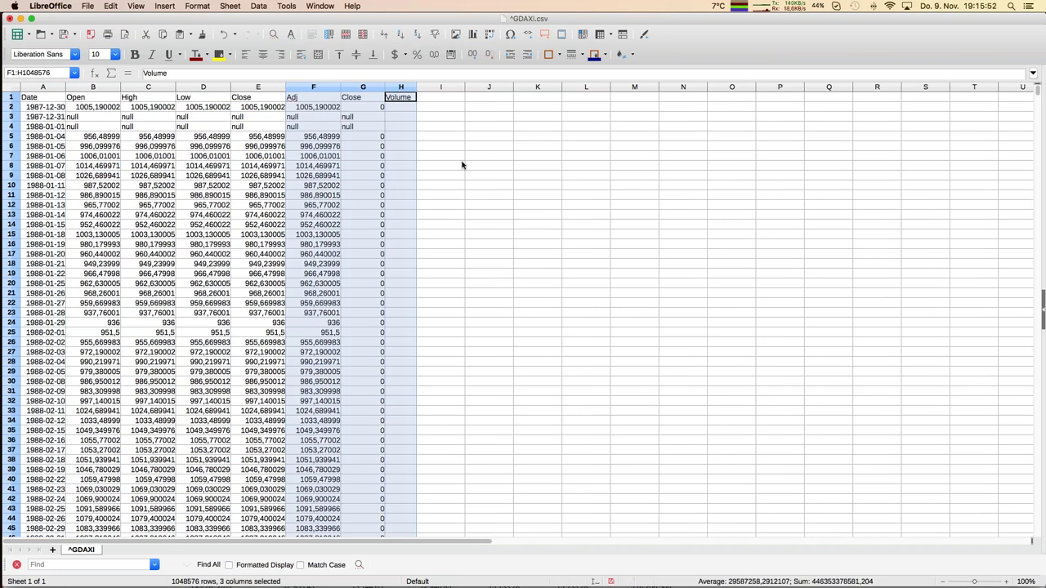
key(BackSpace)
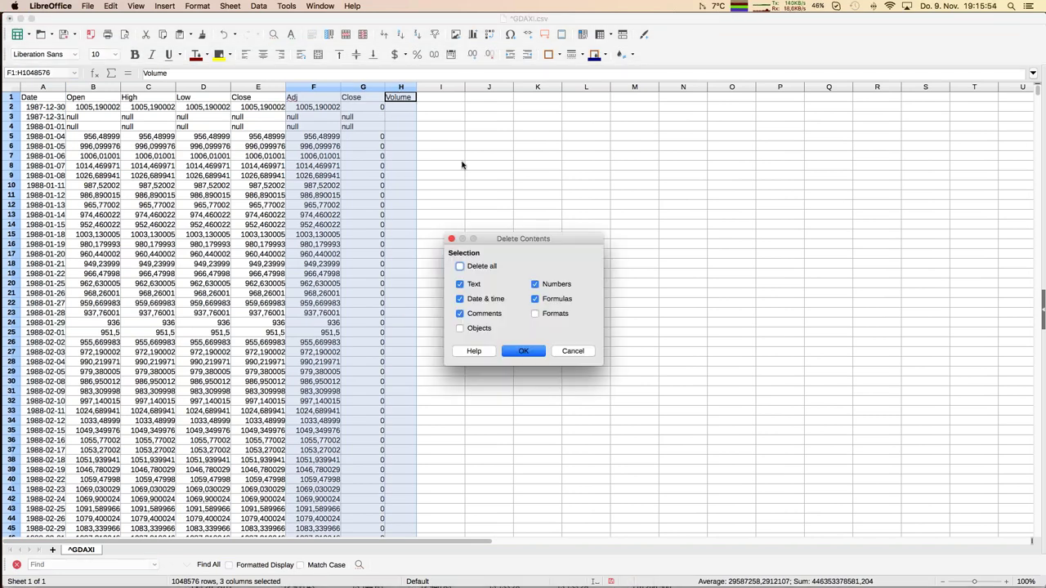
key(Return)
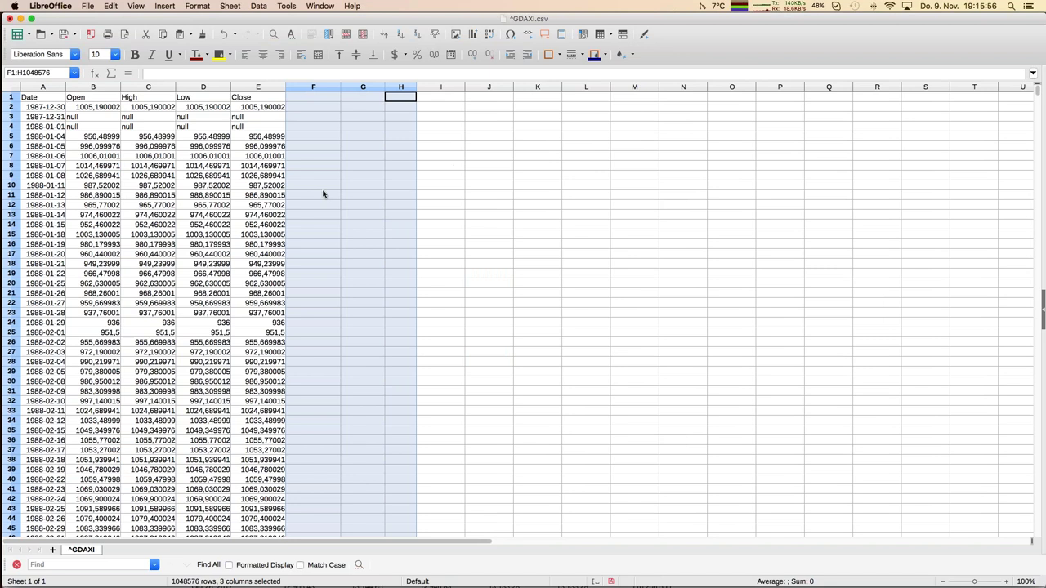
click(178, 198)
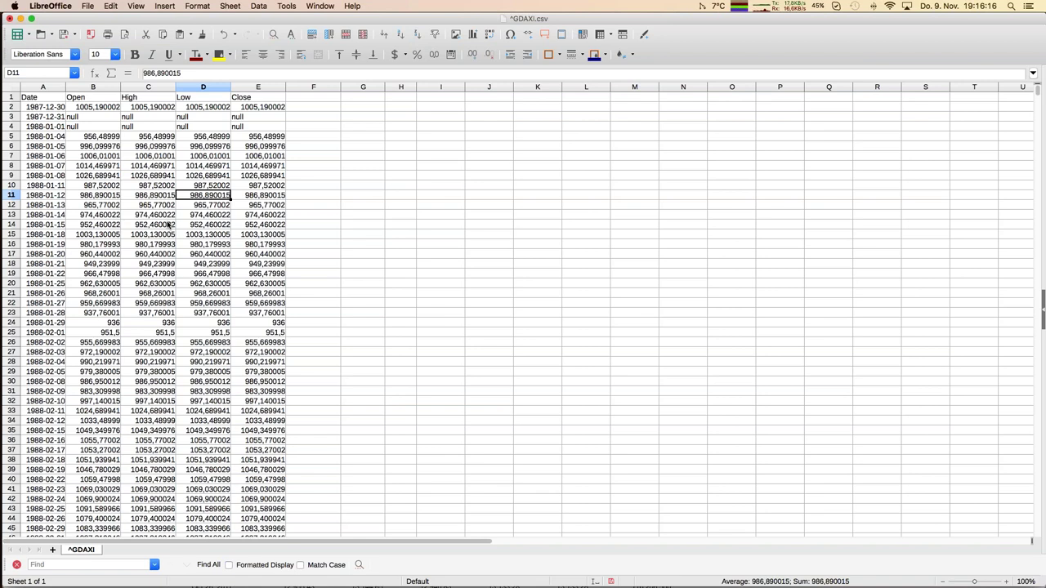
- Sort the whole data range A1:E7711 by the Close column in ascending order
click(45, 99)
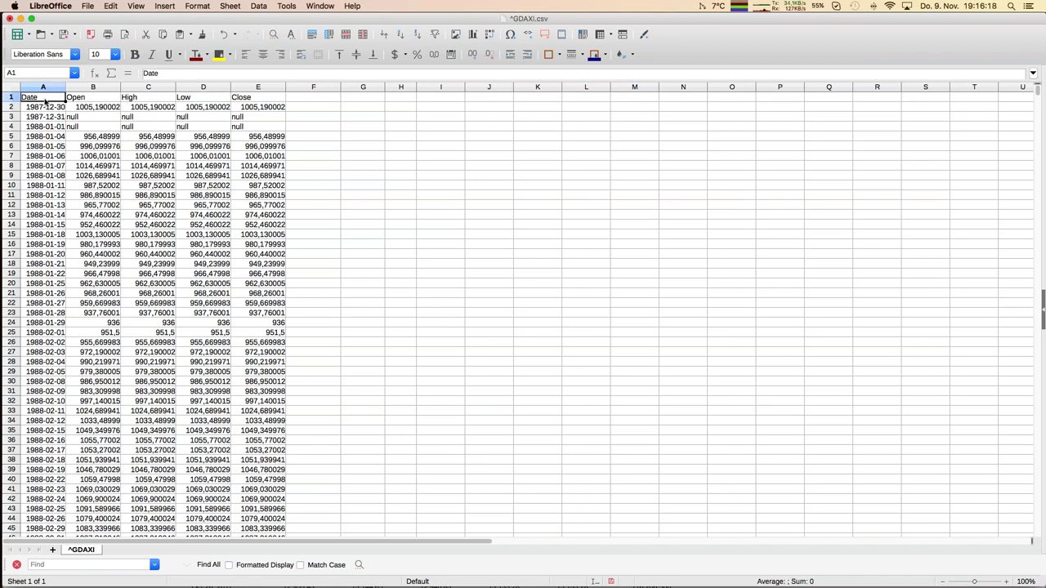
key(ctrl+shift+Right)
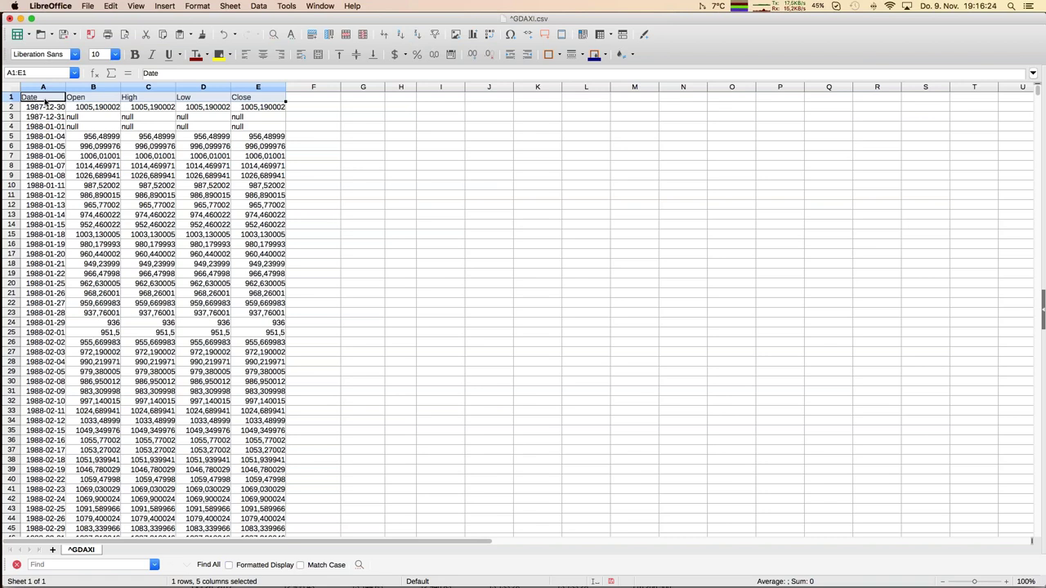
key(ctrl+shift+Down)
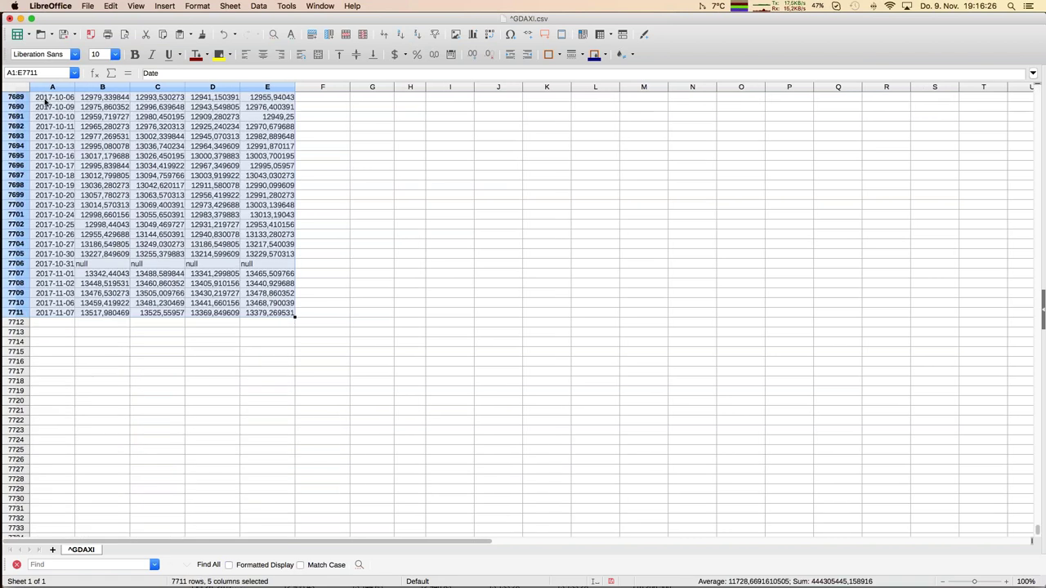
click(258, 7)
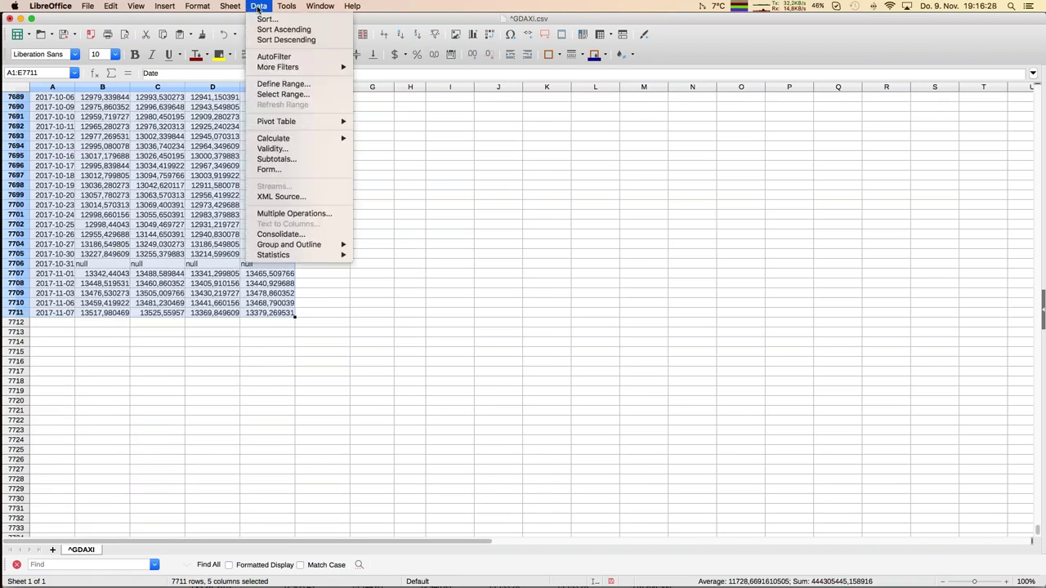
click(263, 19)
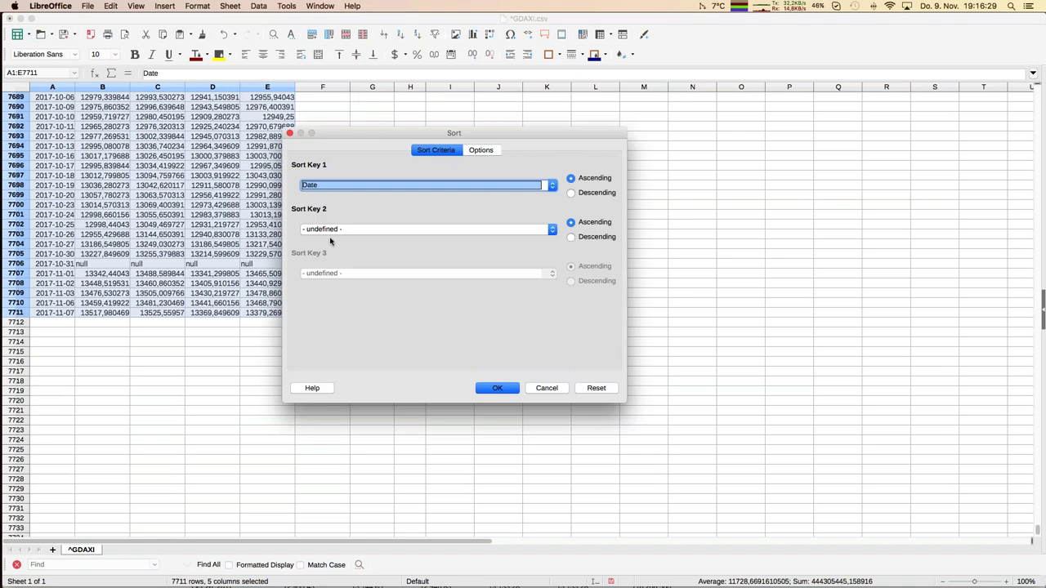
click(347, 185)
click(326, 237)
click(507, 389)
- Find the first row with null prices and clear the contents of all null rows, A7545:E7711
click(258, 304)
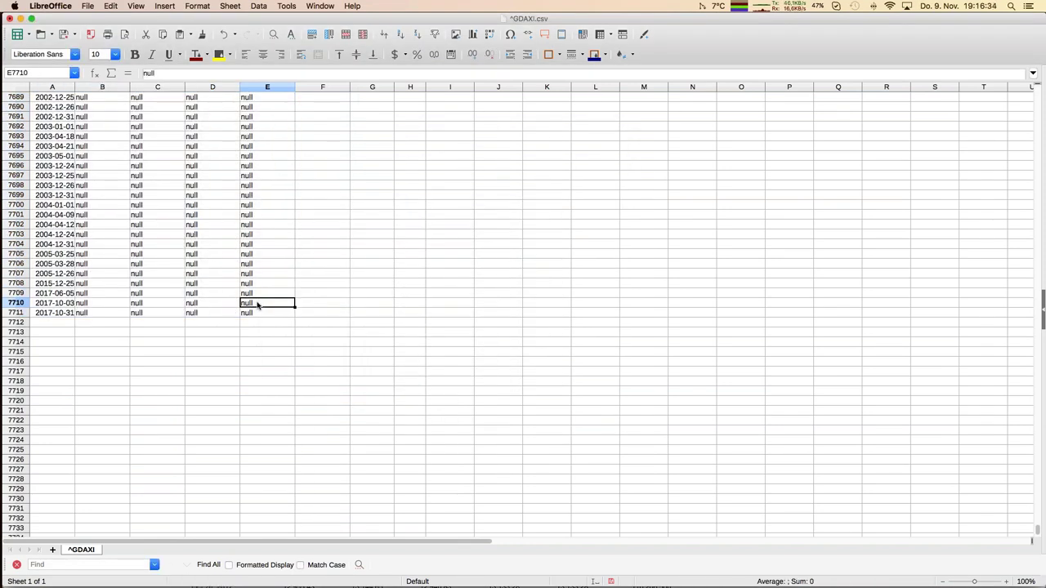
key(Page_Up)
key(Page_Up)
key(Page_Up)
key(Page_Up)
key(Page_Up)
key(Page_Down)
key(Down)
key(Down)
key(Down)
key(Down)
key(Down)
key(Down)
key(Down)
key(Down)
key(Down)
key(Down)
key(Down)
key(Down)
key(Down)
key(Down)
key(Down)
key(Down)
key(Up)
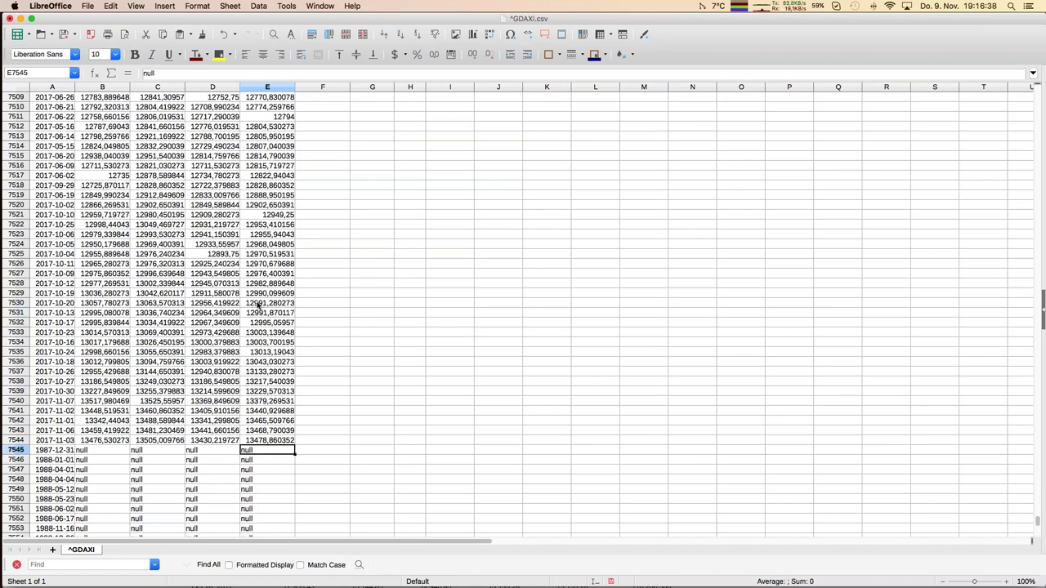
key(shift+ctrl+Left)
key(shift+ctrl+Down)
key(BackSpace)
key(Return)
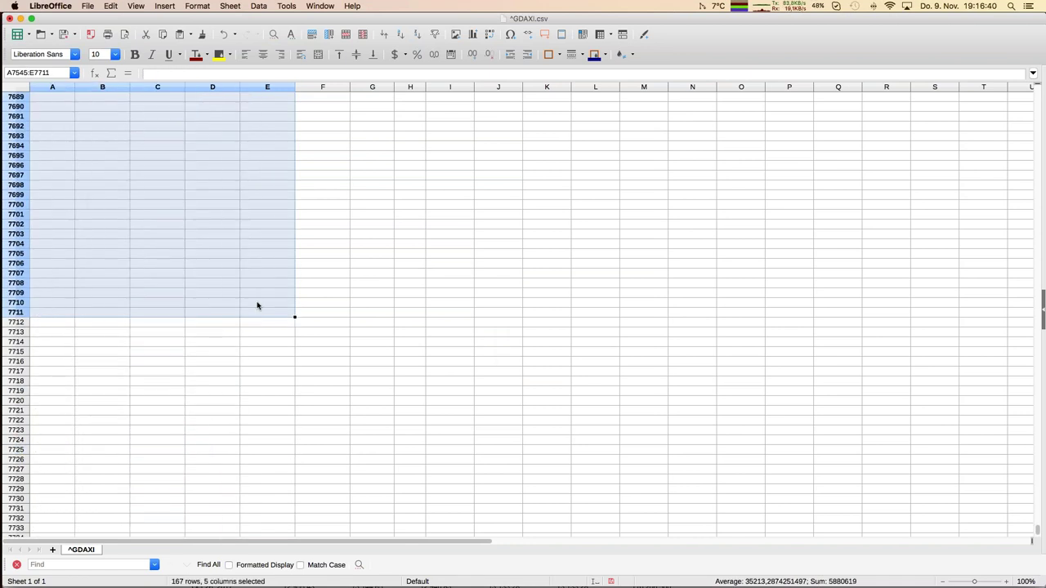
- Sort the remaining data range A1:E7544 by Date in ascending order
key(ctrl+Up)
key(shift+ctrl+Home)
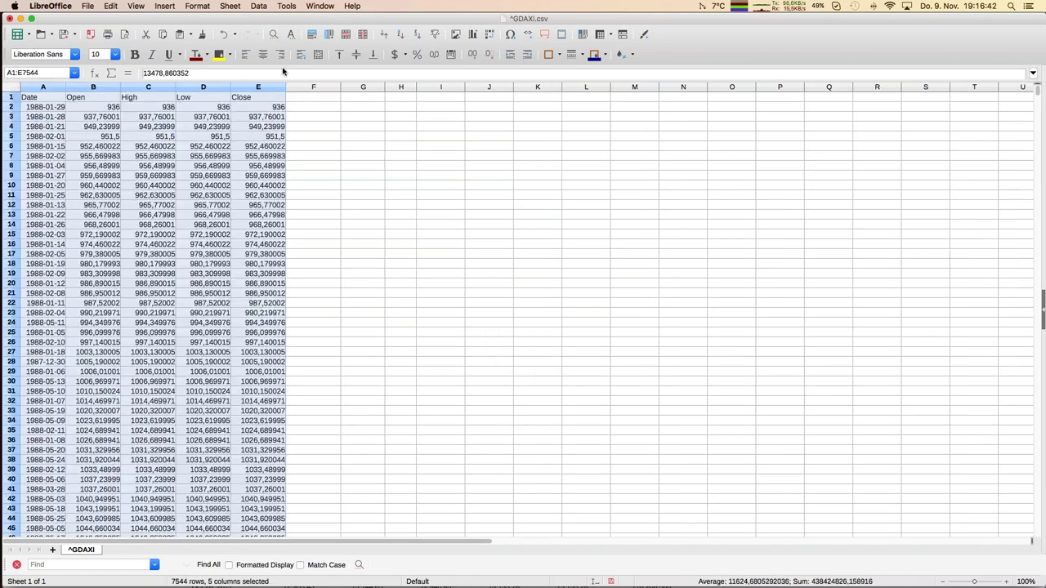
click(260, 7)
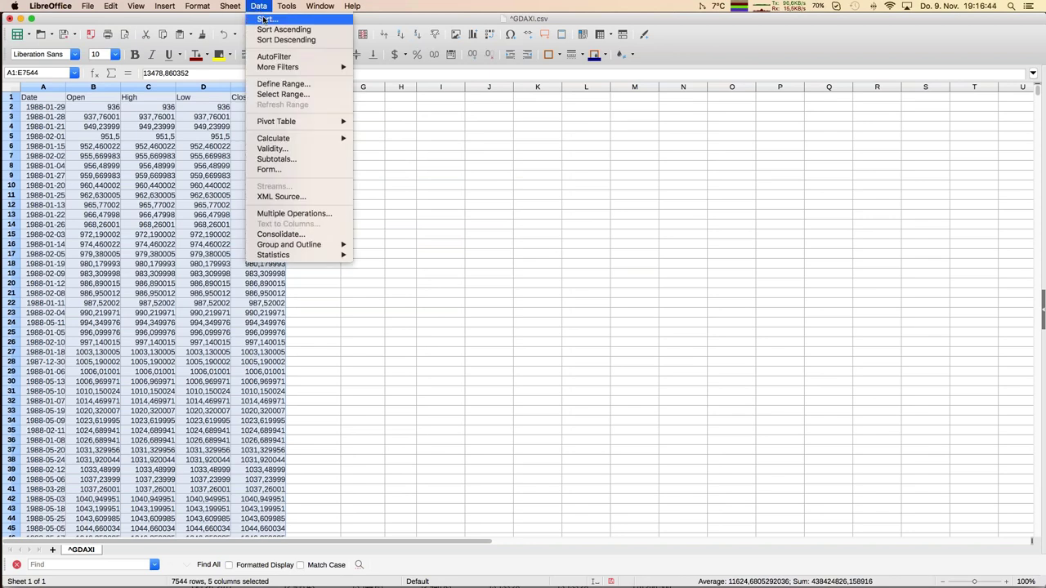
click(273, 18)
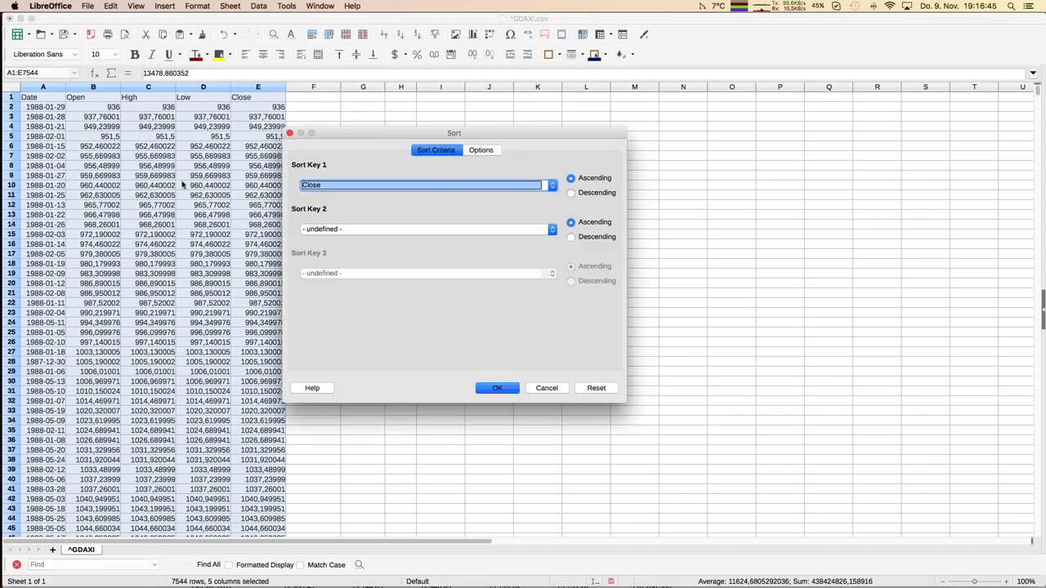
click(441, 185)
click(393, 202)
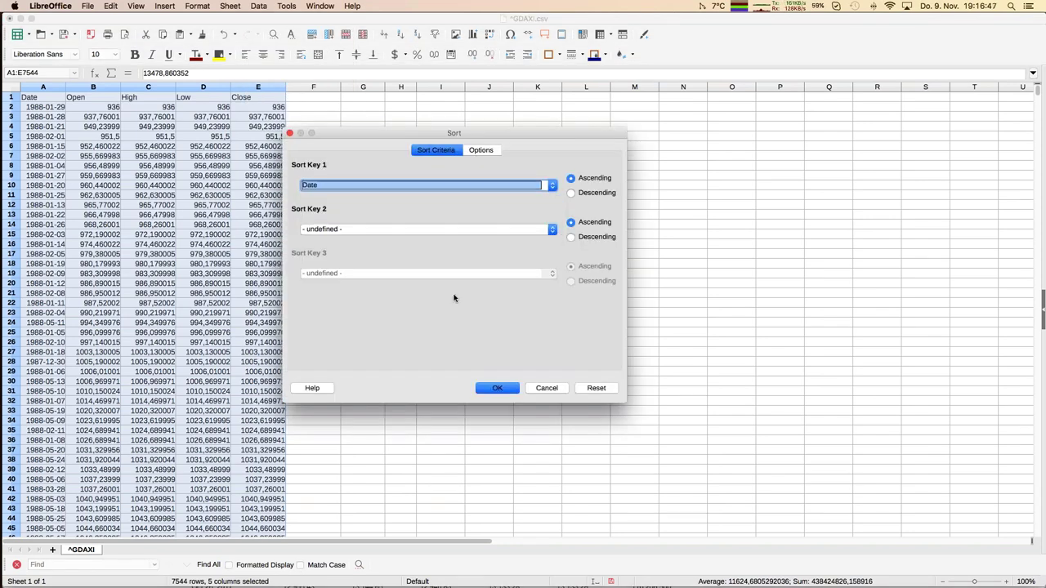
click(497, 388)
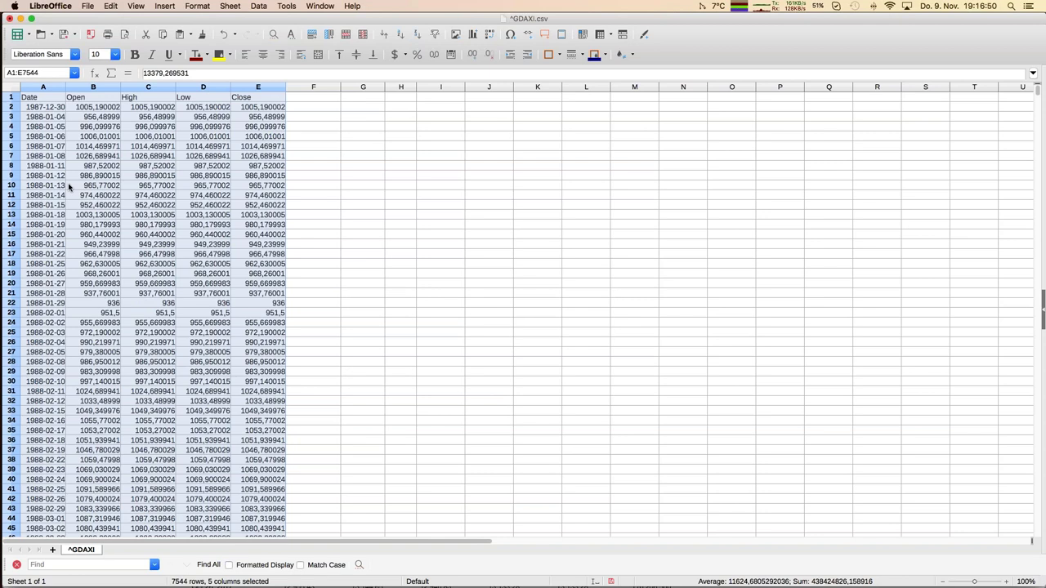
click(149, 145)
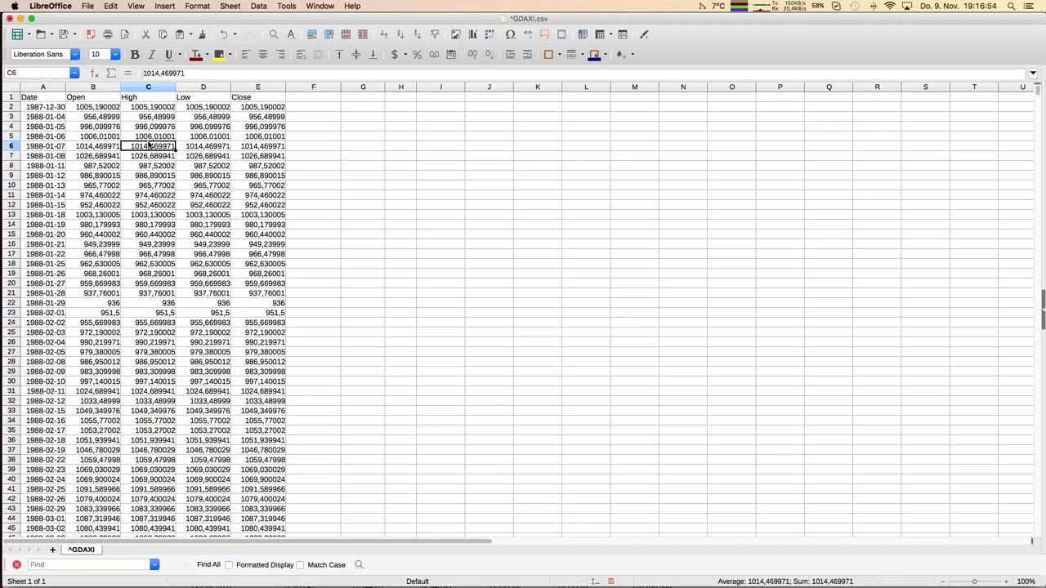
- Check the Open, High and Low prices of the first record, dated 1987-12-30
click(96, 108)
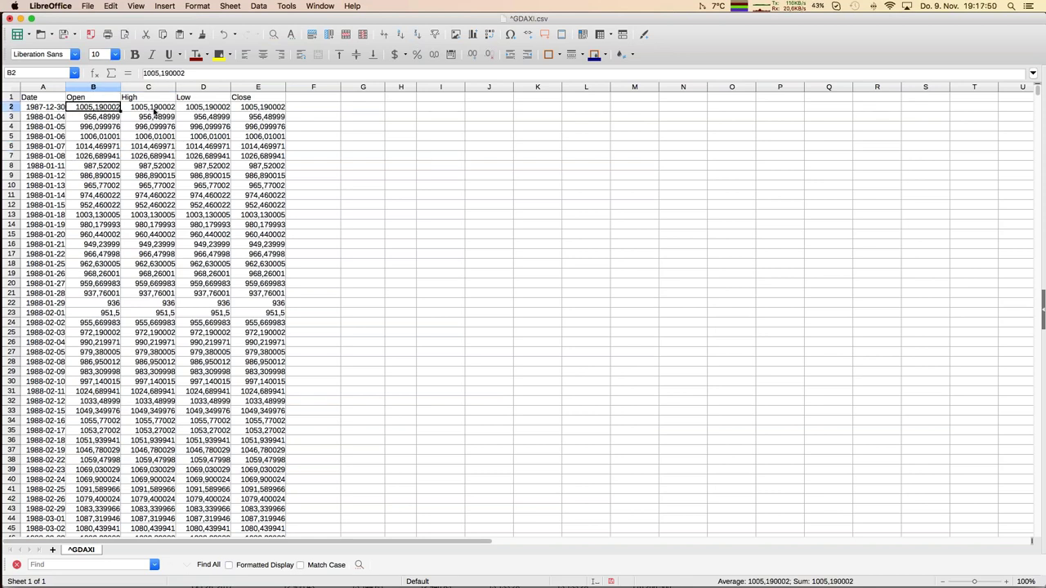
click(154, 109)
click(206, 111)
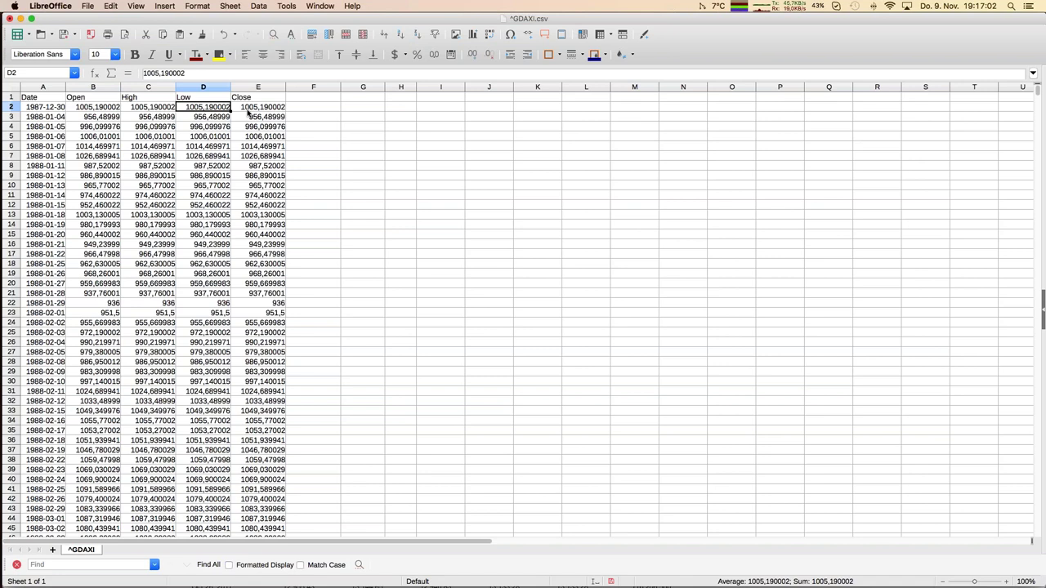
- Calculate the High minus Low difference in F2 with =C2-D2 and copy the formula down column F for all records
click(249, 112)
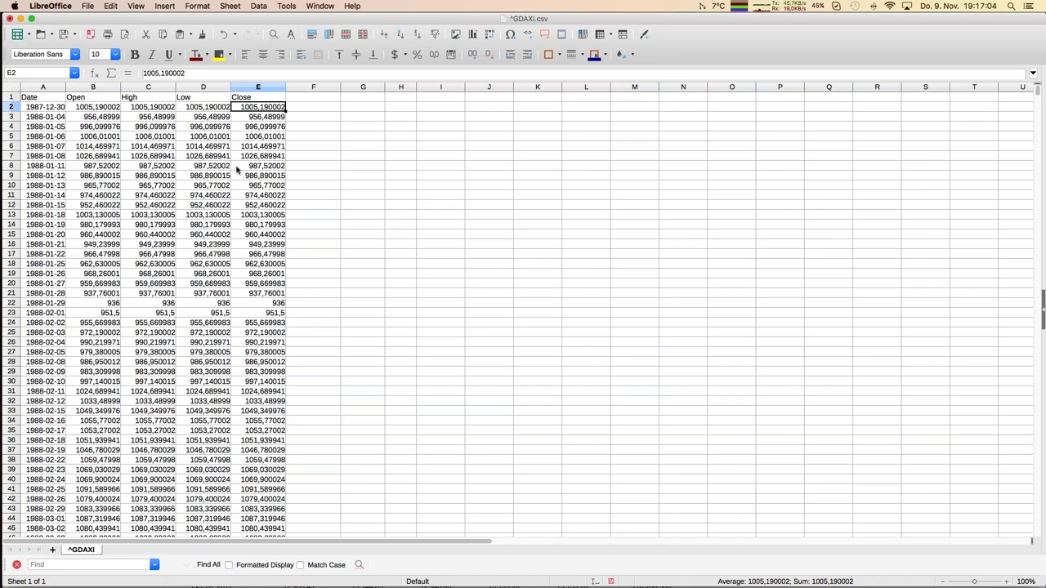
click(322, 110)
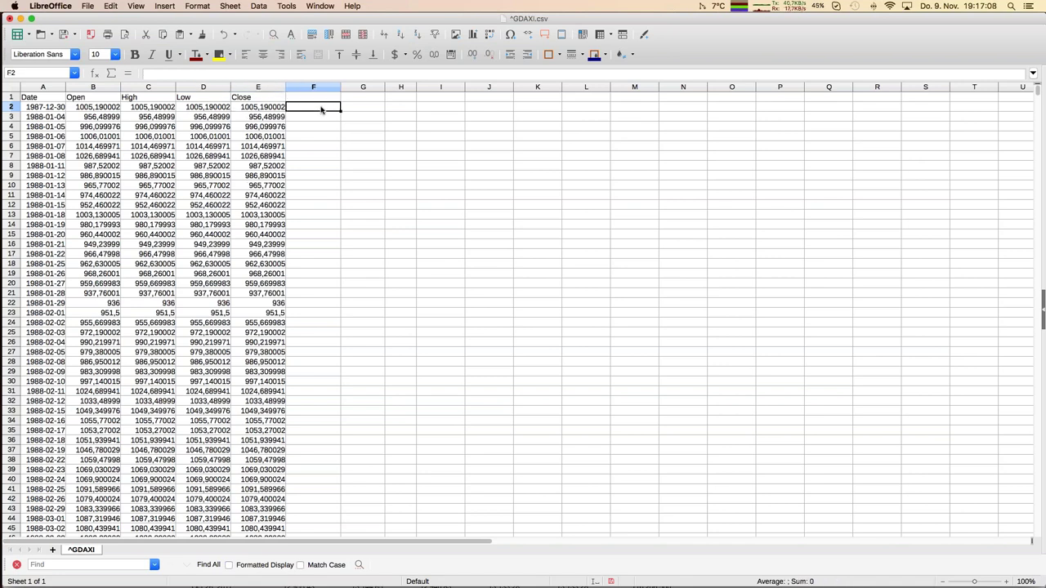
text(=)
click(154, 111)
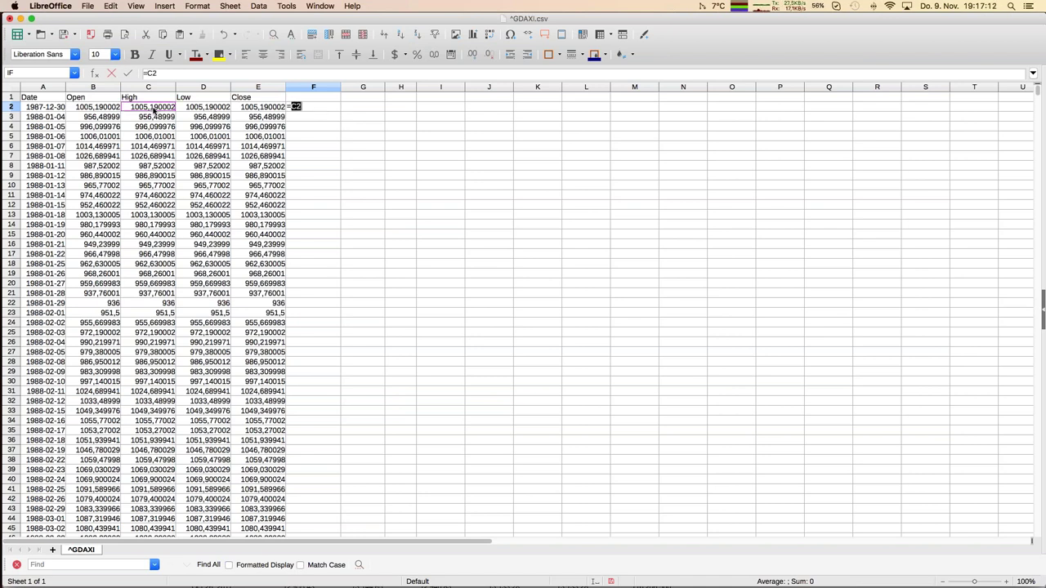
text(-)
click(212, 108)
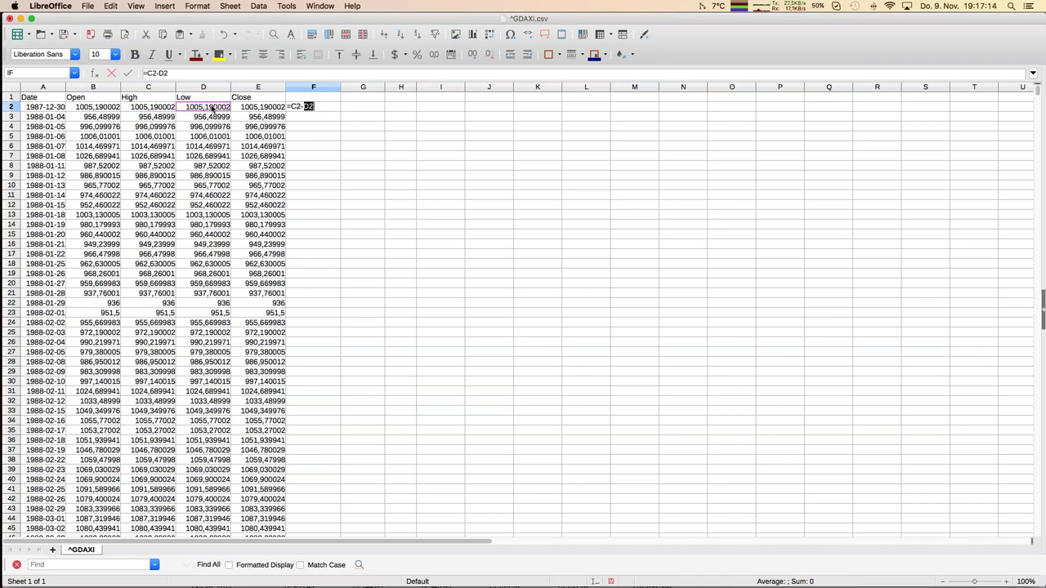
key(Return)
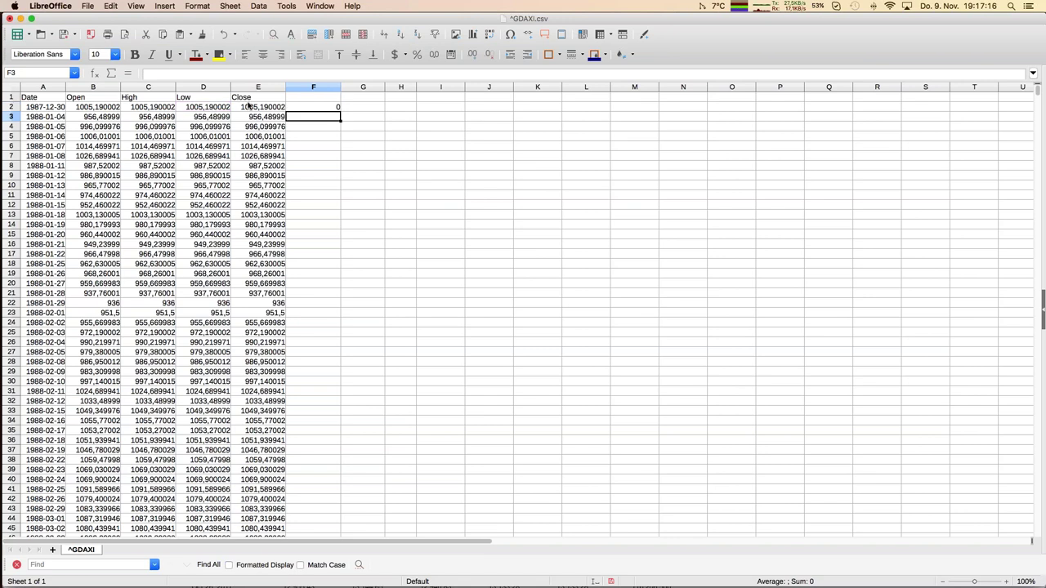
click(306, 107)
double_click(340, 109)
- Scan column F downward for the first records where the difference between High and Low is not zero
click(320, 147)
key(Page_Down)
key(Page_Down)
key(Page_Down)
key(Page_Down)
key(Page_Down)
key(Page_Down)
key(Page_Down)
key(Page_Down)
key(Page_Down)
key(Page_Down)
key(Page_Down)
key(Page_Down)
key(Page_Down)
key(Page_Down)
key(Page_Down)
key(Page_Down)
key(Page_Down)
key(Page_Down)
key(Page_Down)
key(Page_Down)
key(Page_Down)
key(Page_Down)
key(Page_Down)
key(Page_Down)
key(Page_Down)
key(Page_Down)
key(Page_Down)
key(Page_Down)
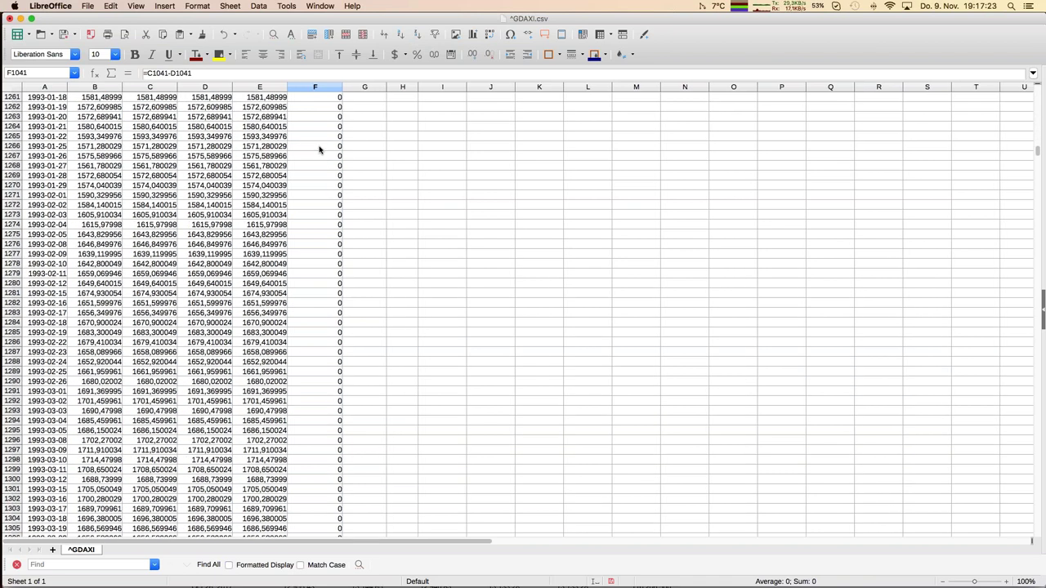
key(Page_Down)
key(Page_Down)
key(Page_Down)
key(Page_Down)
key(Page_Down)
key(Page_Down)
key(Page_Down)
key(Page_Down)
key(Page_Down)
key(Page_Down)
key(Up)
key(shift+Left)
key(shift+Left)
key(shift+Left)
key(shift+Left)
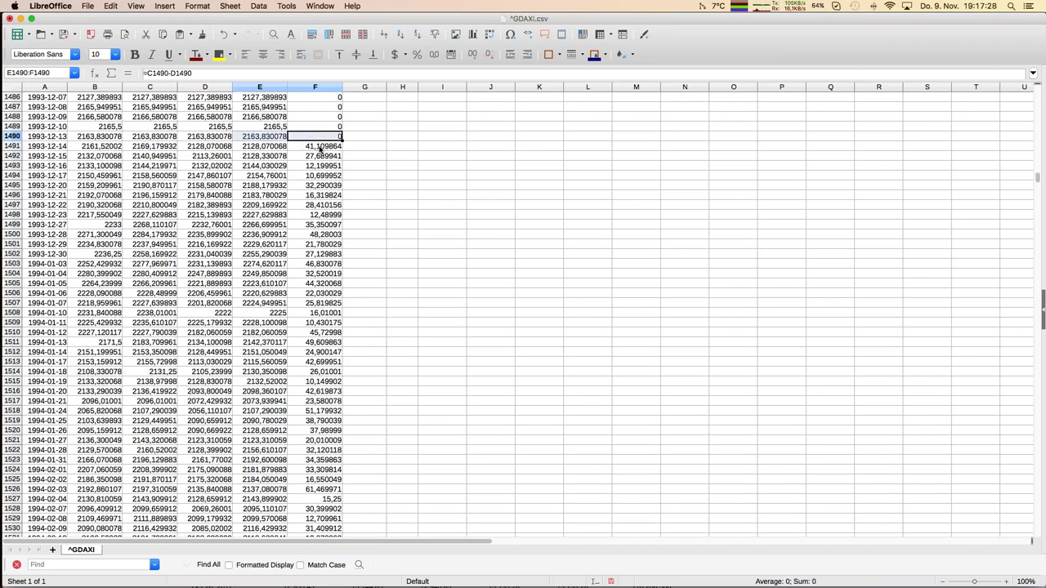
- Delete all records up to the end of 1993, cells A2:F1502, shifting the remaining cells up
click(321, 149)
key(Down)
key(Down)
key(Down)
key(Down)
key(Down)
key(Down)
key(Down)
key(Down)
key(Down)
key(Down)
key(Down)
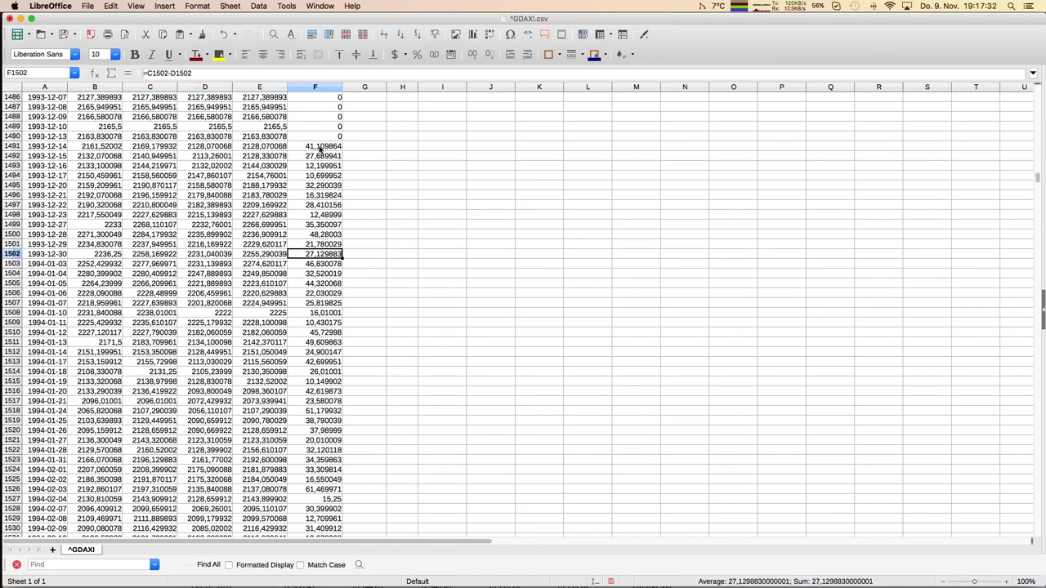
key(shift+Left)
key(shift+Left)
key(shift+Left)
key(shift+Left)
key(shift+Left)
key(ctrl+shift+Up)
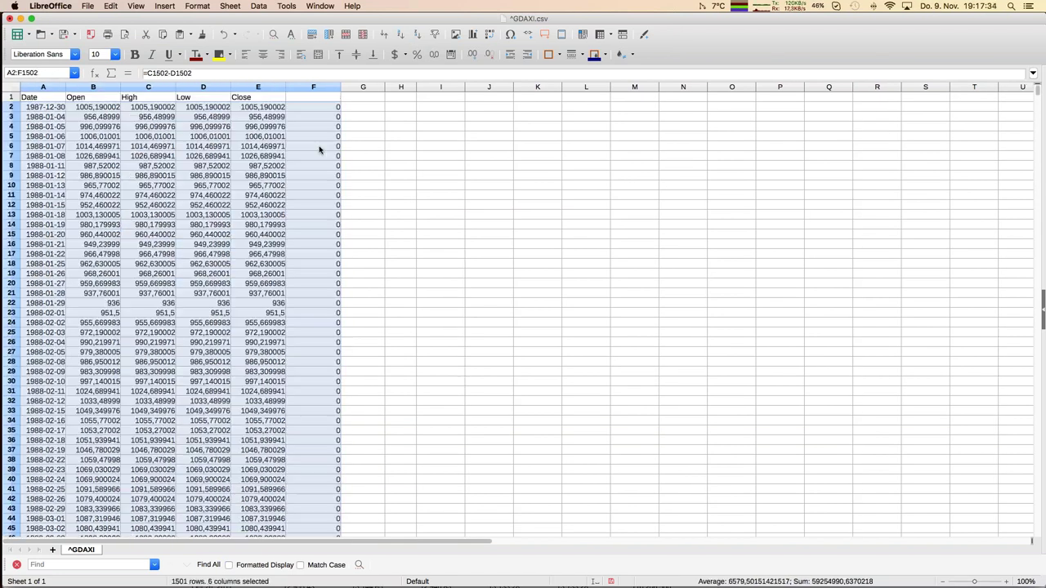
right_click(319, 149)
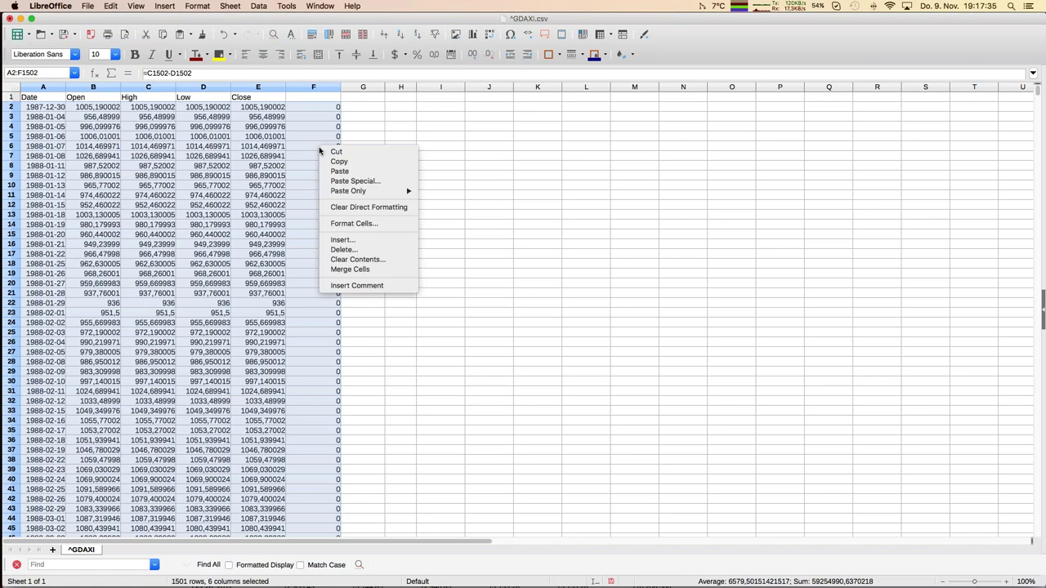
click(346, 259)
click(577, 357)
right_click(296, 214)
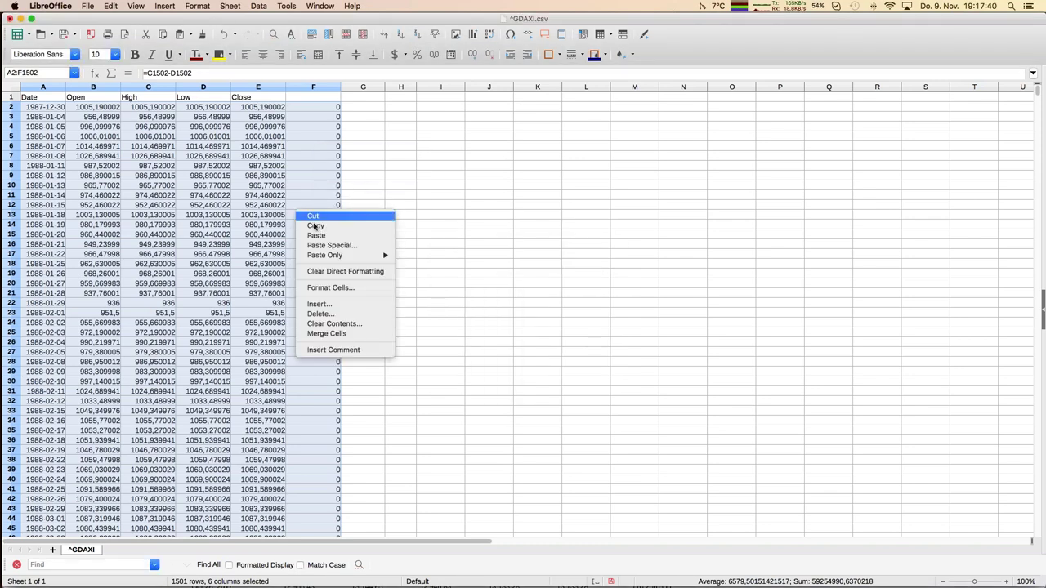
click(321, 314)
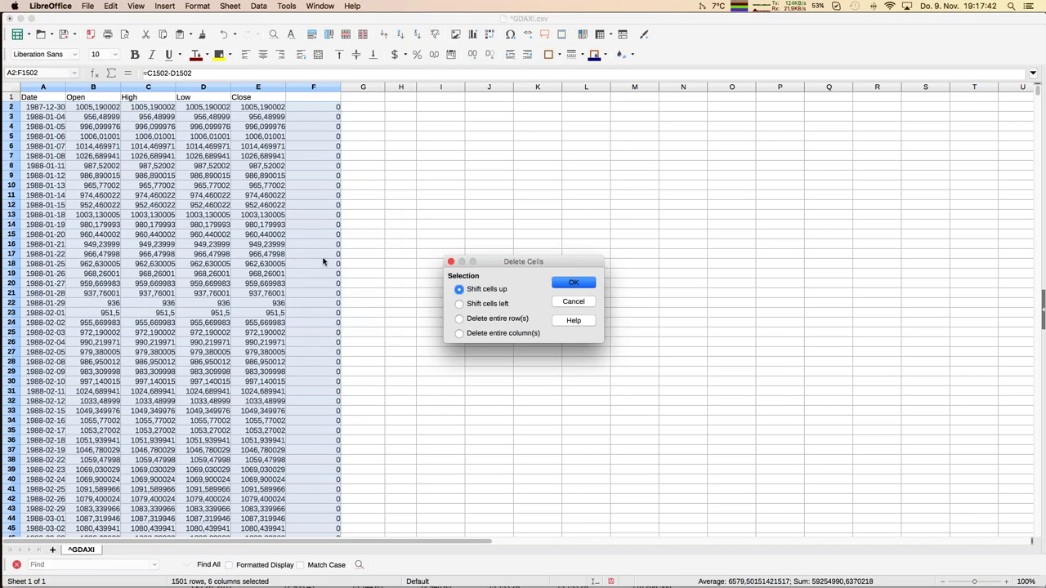
click(557, 282)
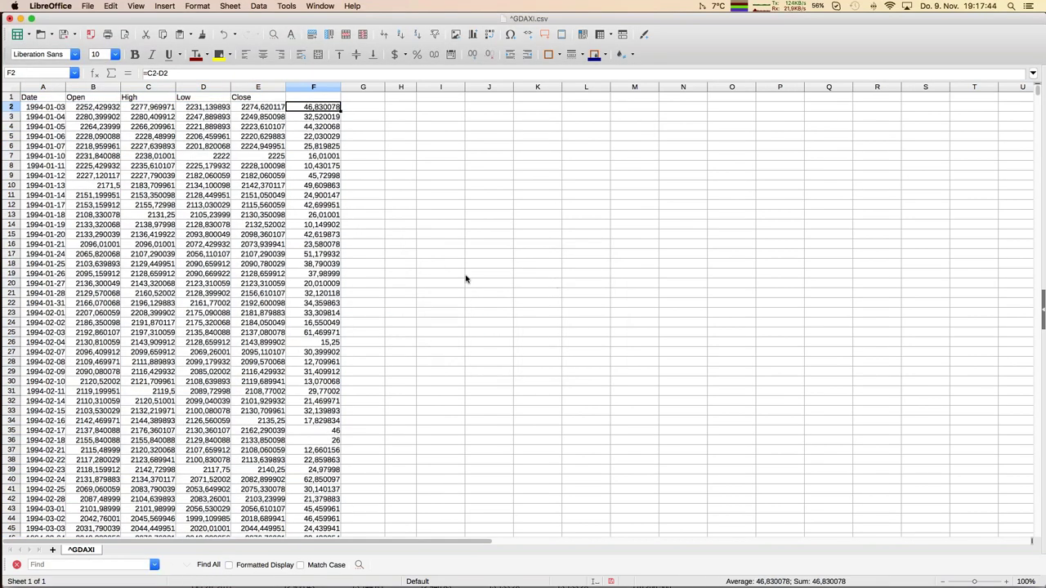
- Clear the helper formulas from the whole of column F
click(183, 224)
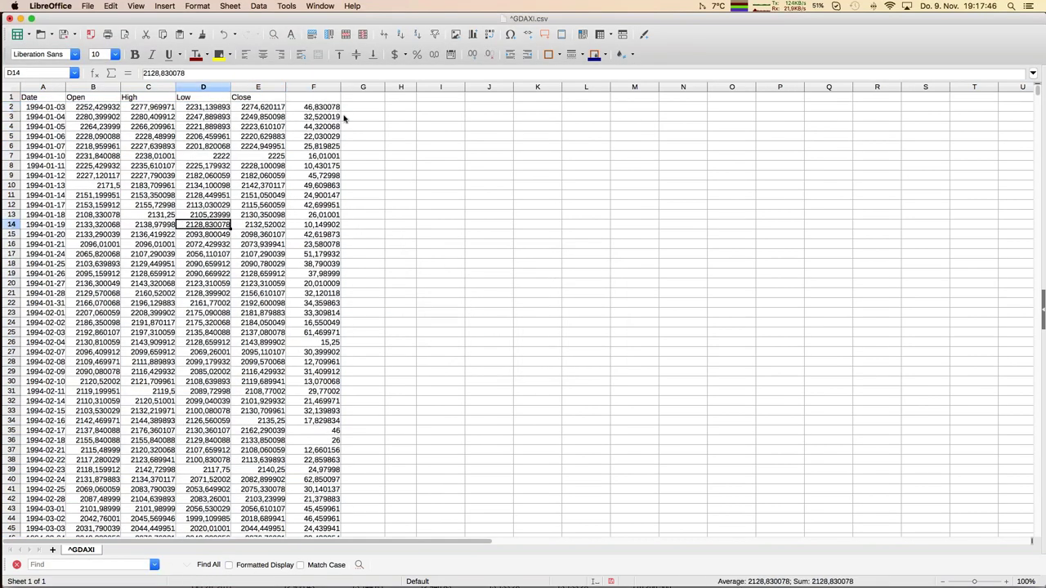
click(324, 90)
key(BackSpace)
key(Return)
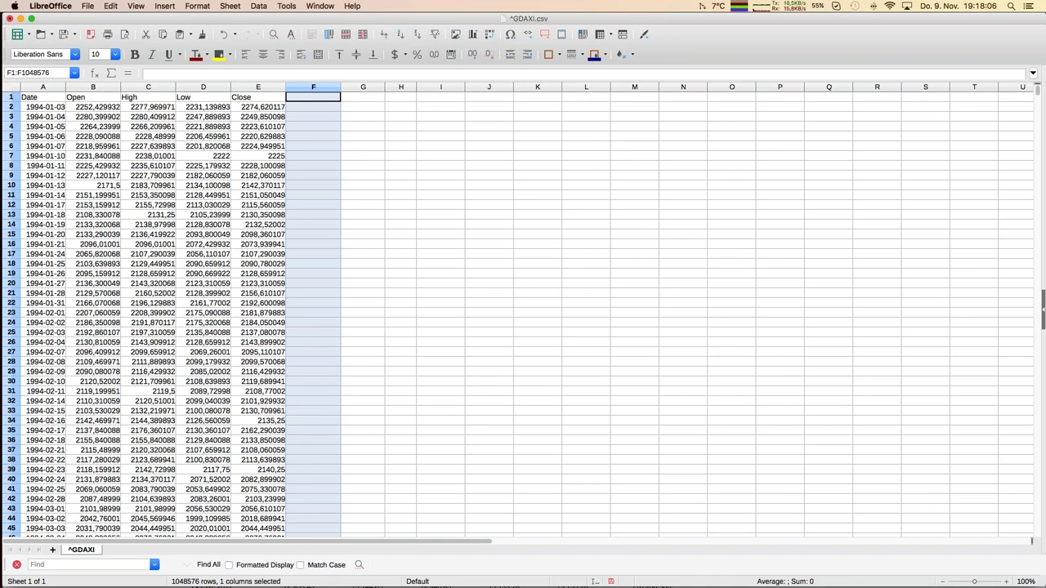
- Switch to the open spreadsheet Dax_Yahoo_2.ods and inspect the Close_Open% formula in F6
mouse_move(8, 253)
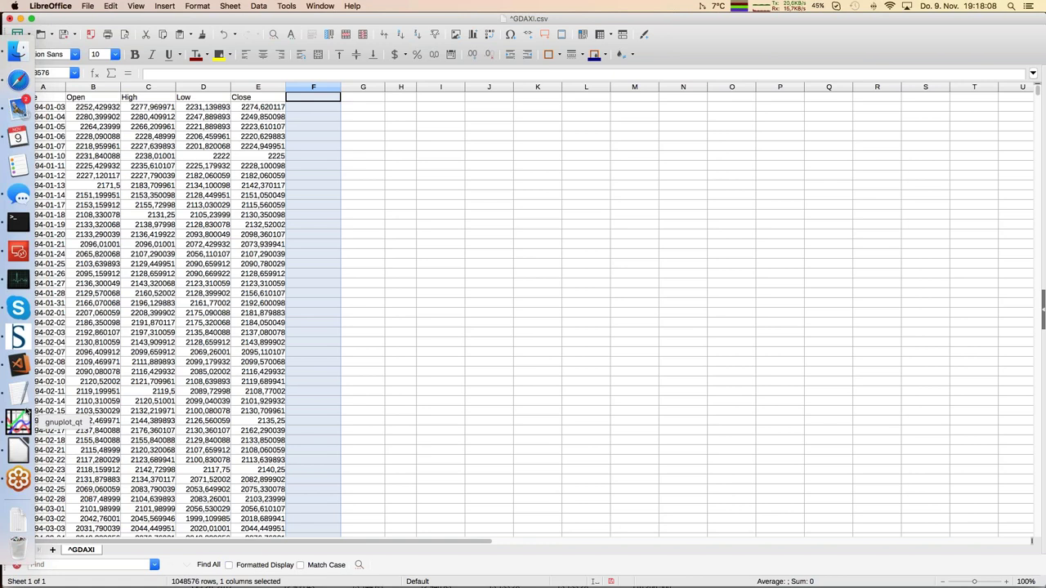
click(318, 7)
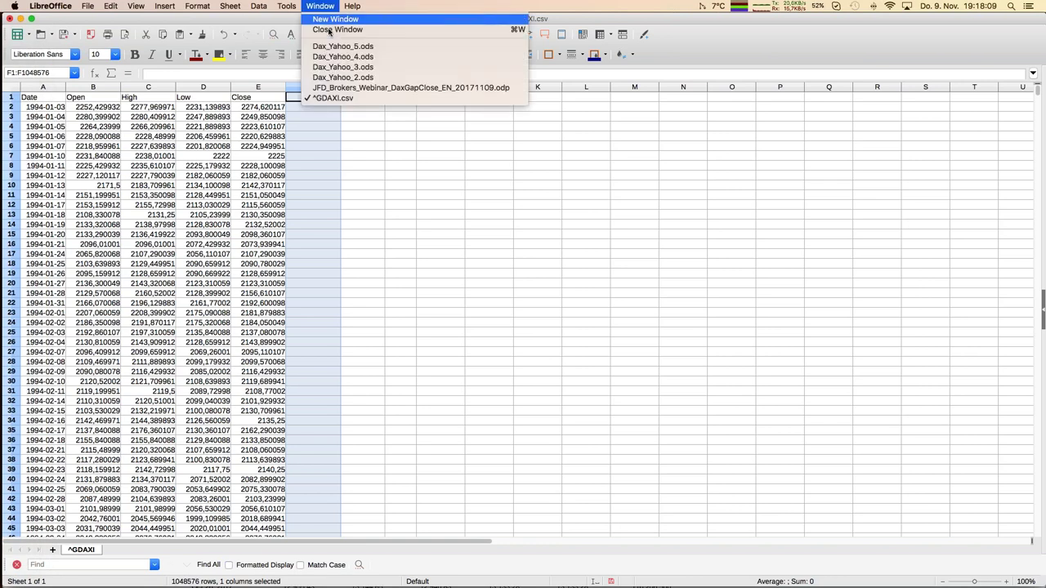
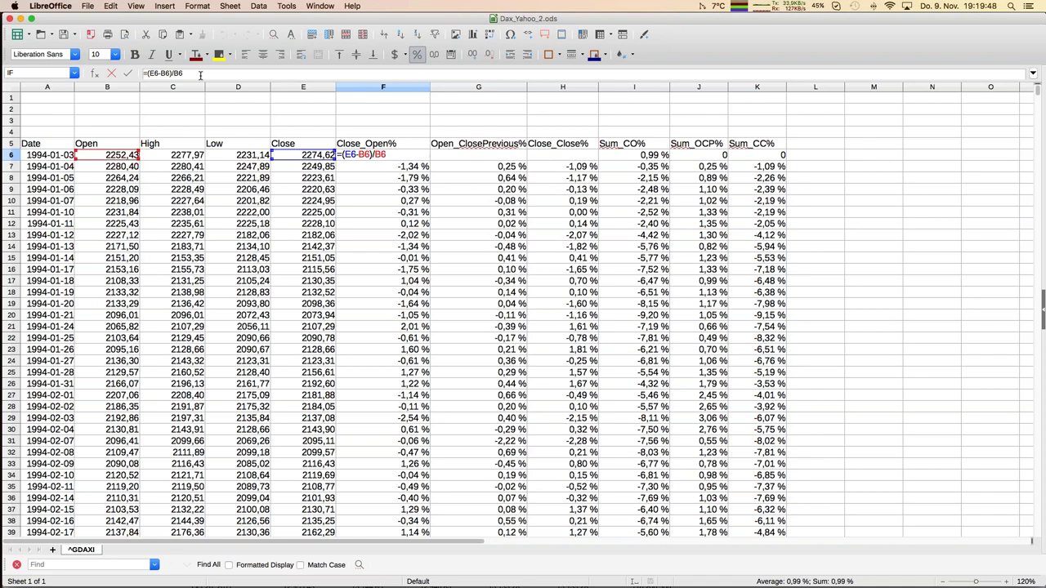
key(Return)
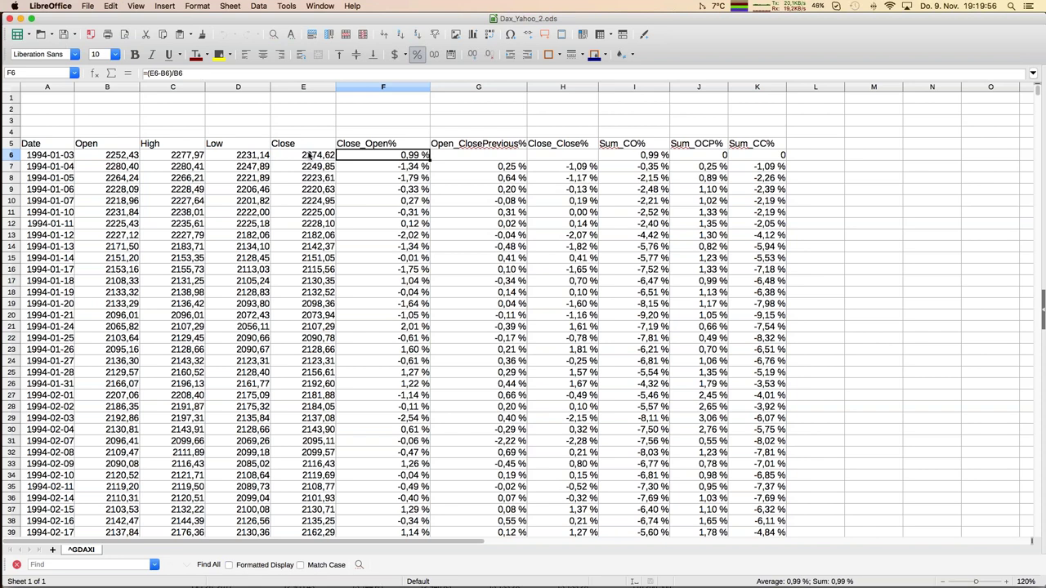
- Inspect the Open_ClosePrevious% formula in G7 and the Close_Close% formula in H7
click(495, 168)
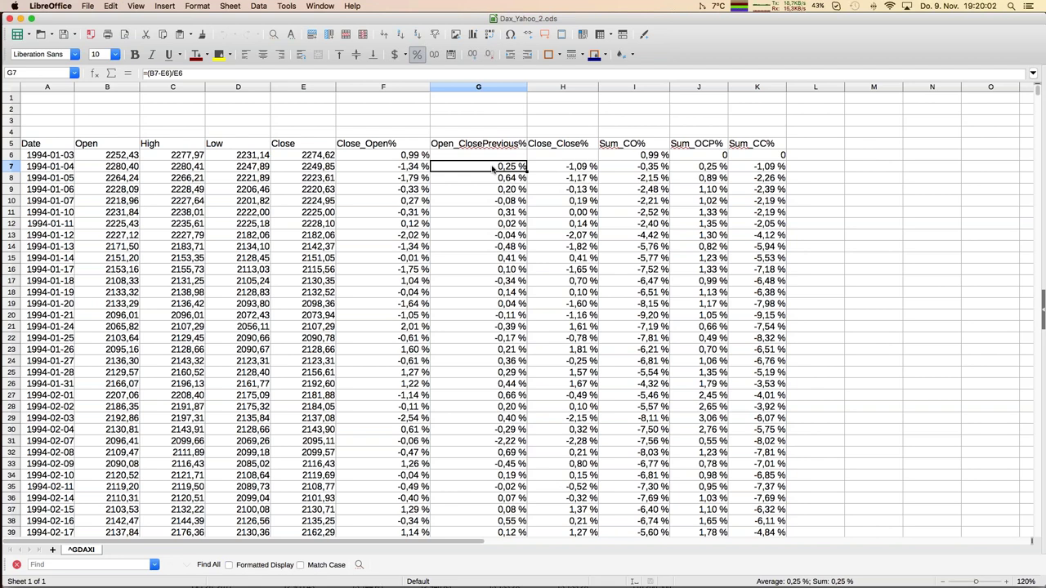
double_click(493, 168)
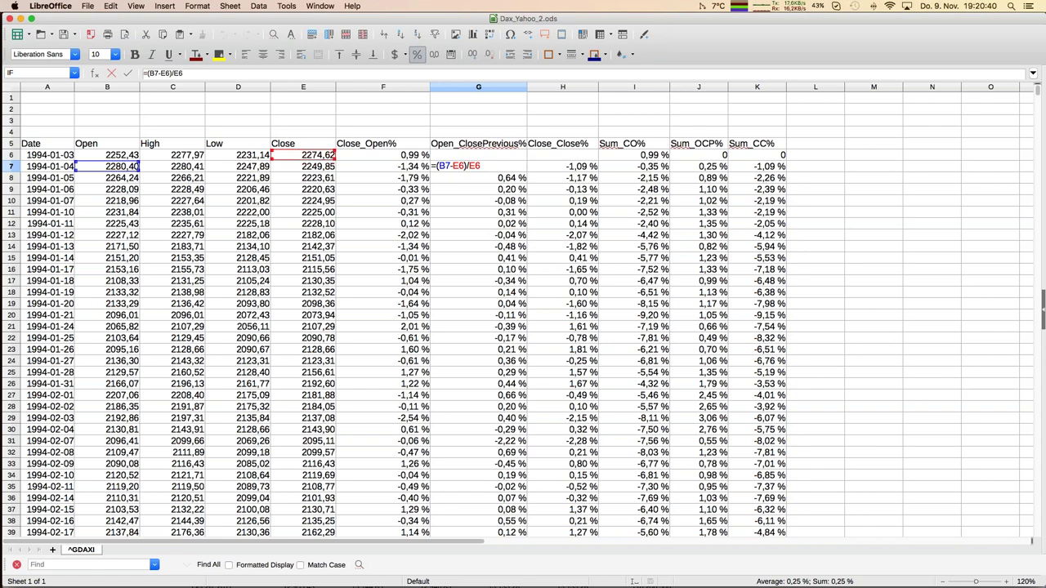
key(Return)
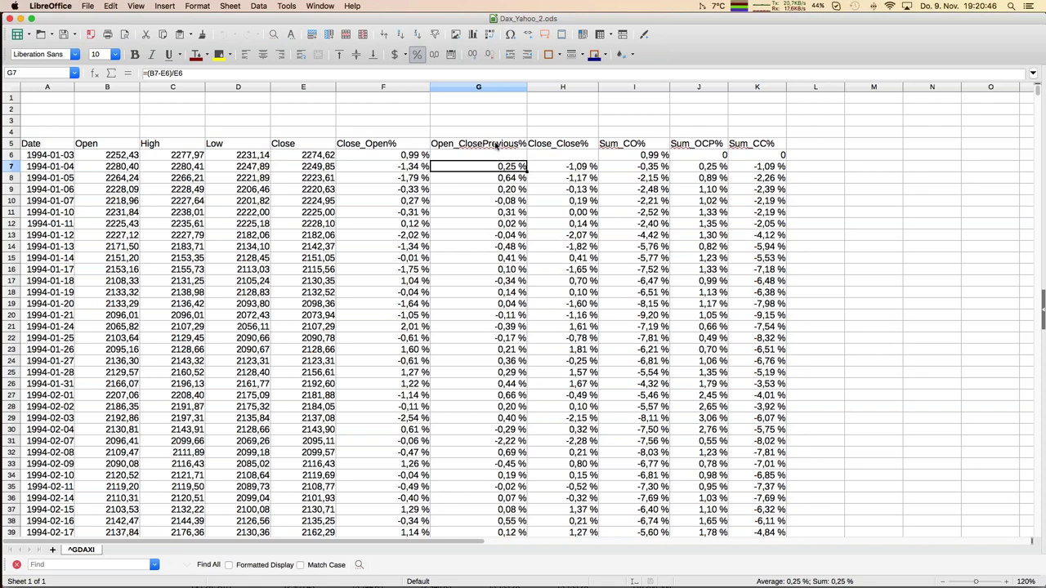
click(573, 170)
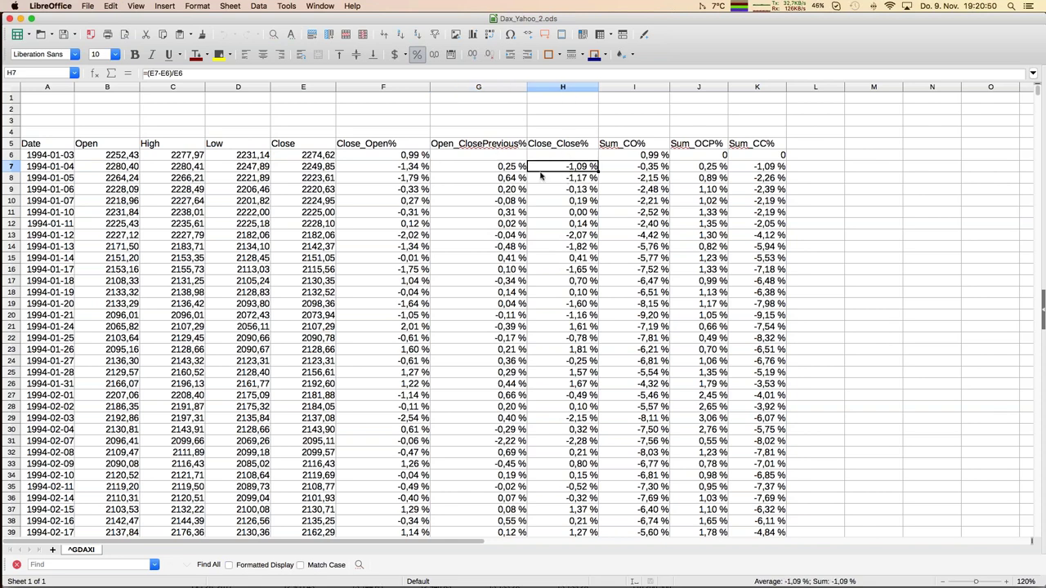
key(F2)
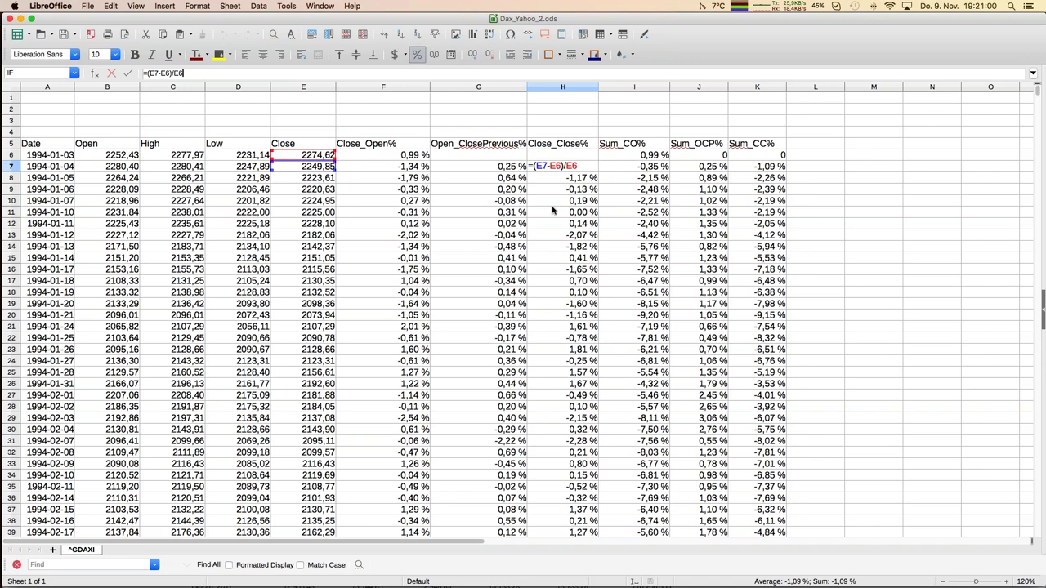
key(Return)
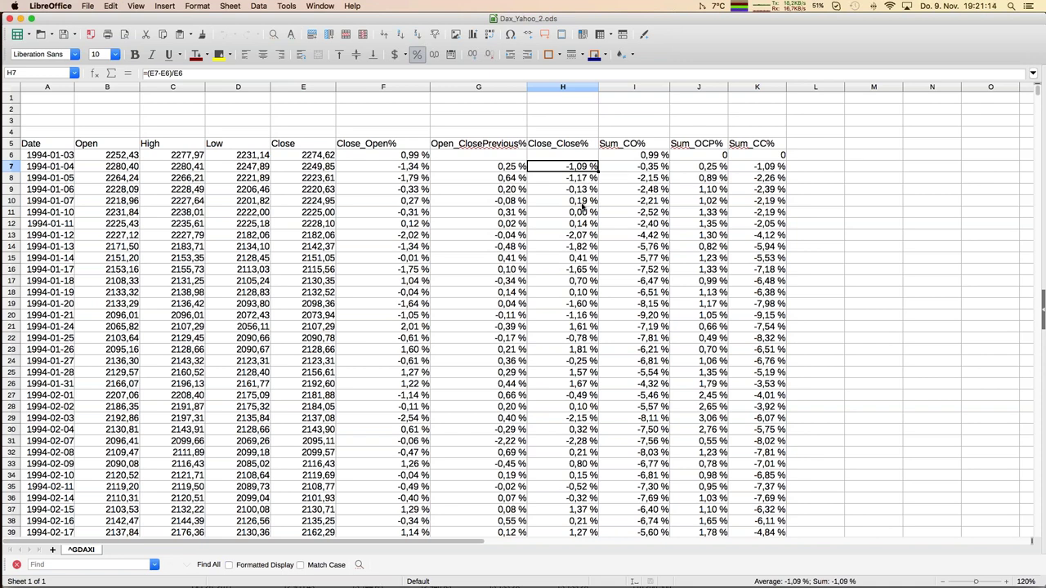
- Examine the chart comparing Sum_CO%, Sum_OCP% and Sum_CC%, and check the cumulative sum formulas beside it
scroll(412, 316, down, 8)
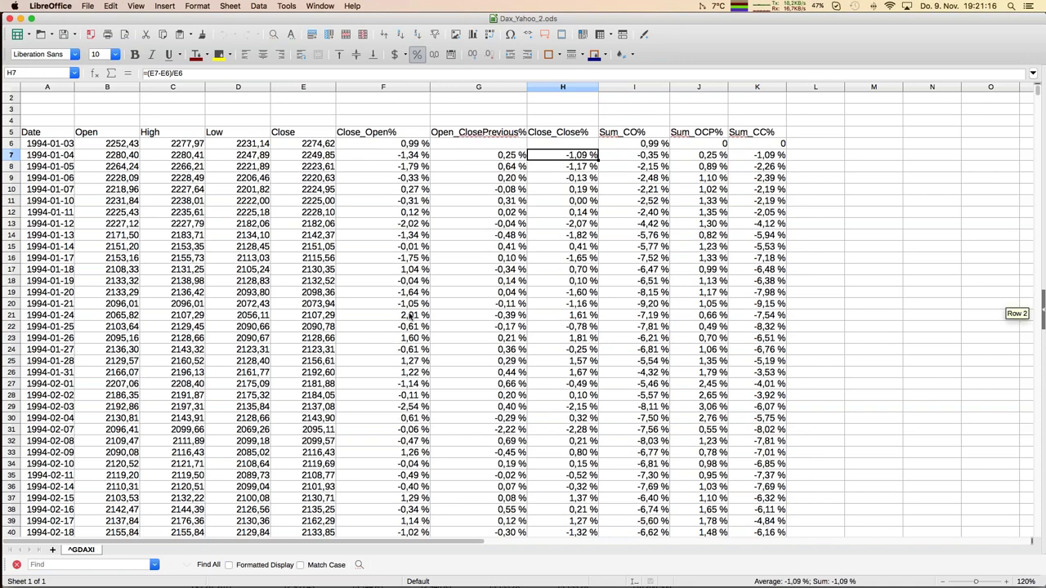
scroll(410, 316, down, 9)
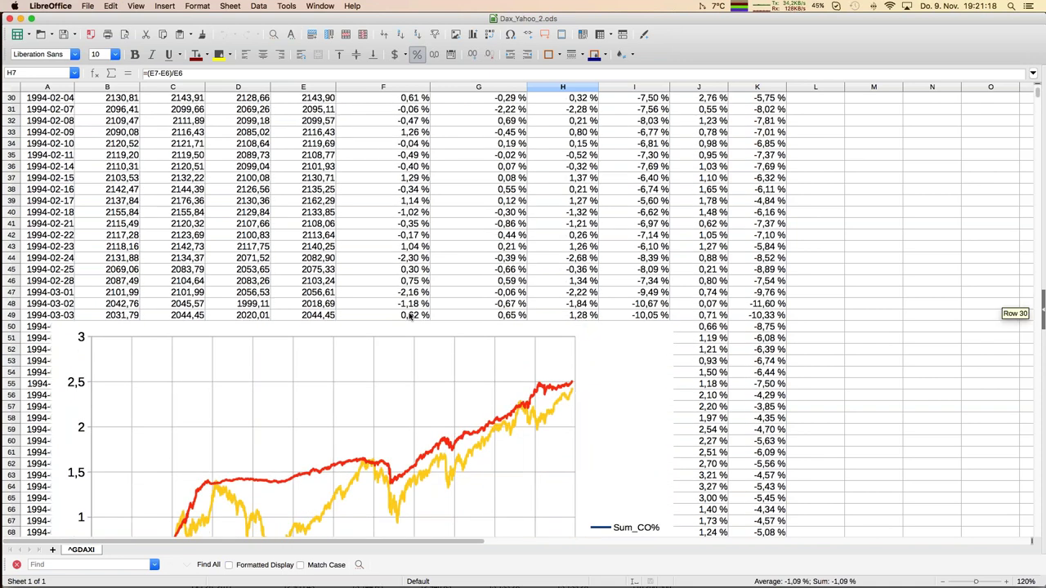
scroll(411, 316, up, 1)
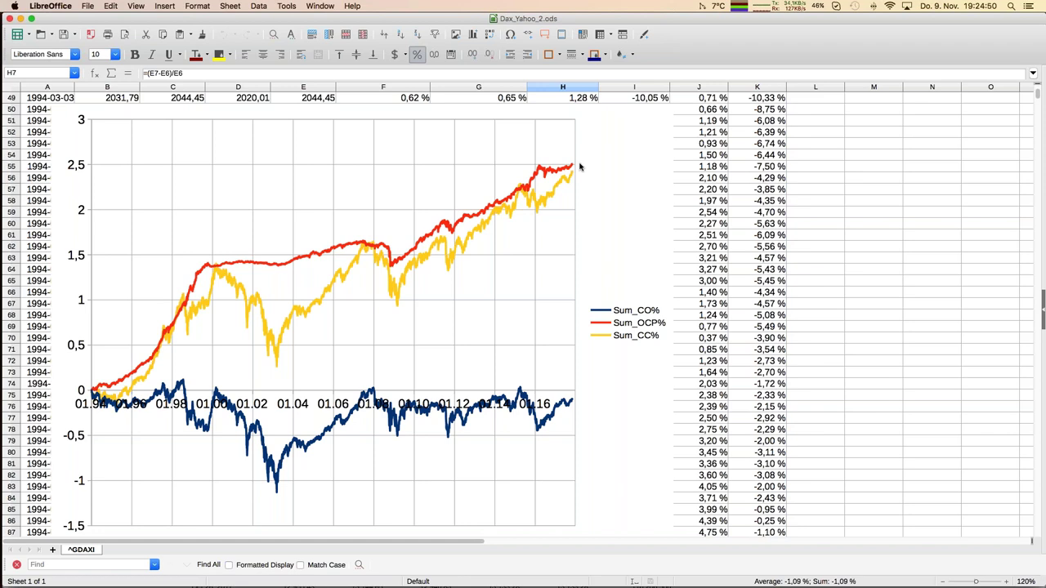
click(723, 235)
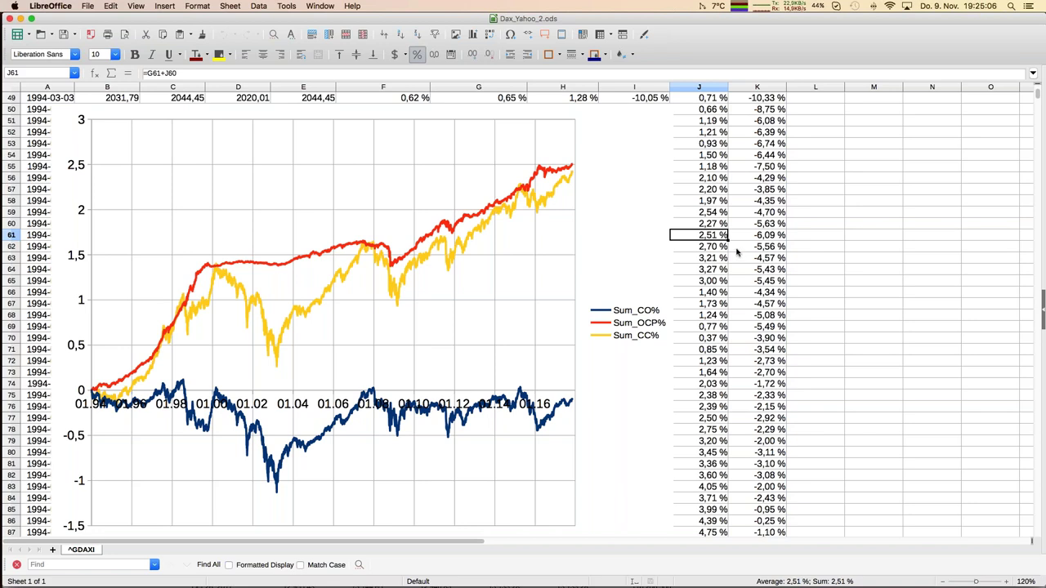
click(738, 252)
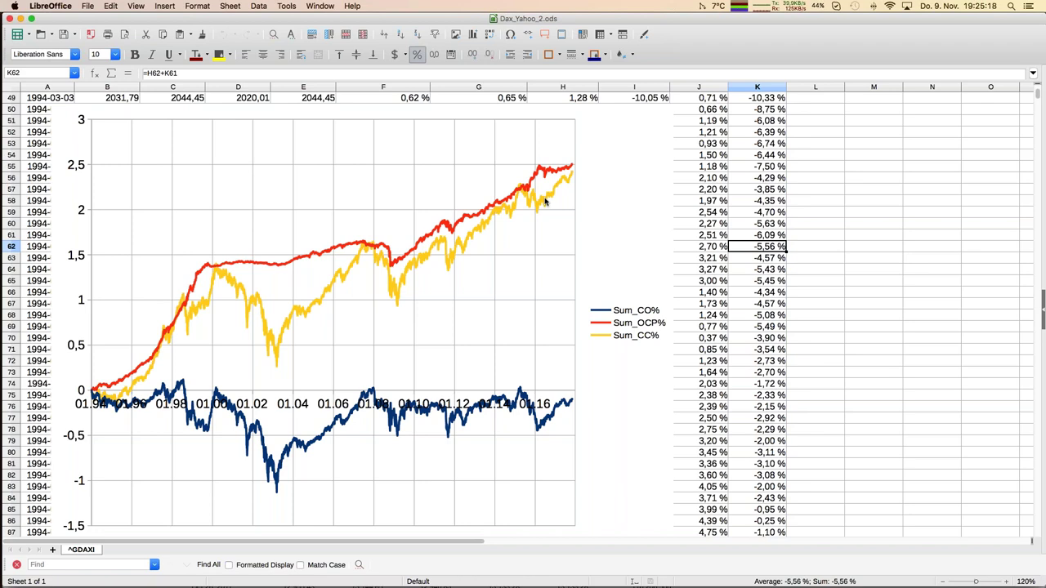
click(37, 237)
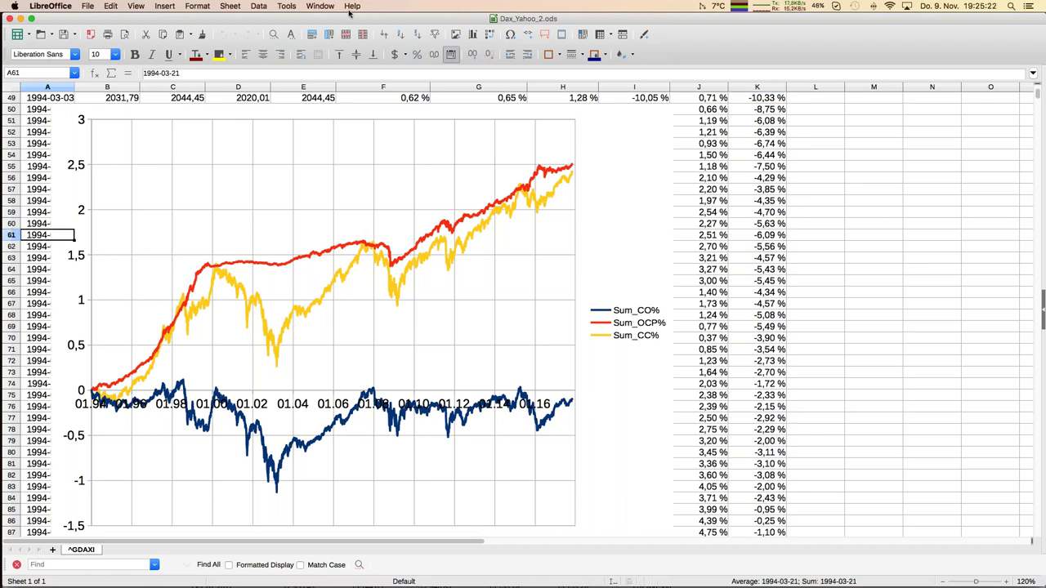
- Switch to the presentation JFD_Brokers_Webinar_DaxGapClose_EN_20171109.odp and advance to slide 9 on the DAX gap close trading strategy
click(320, 8)
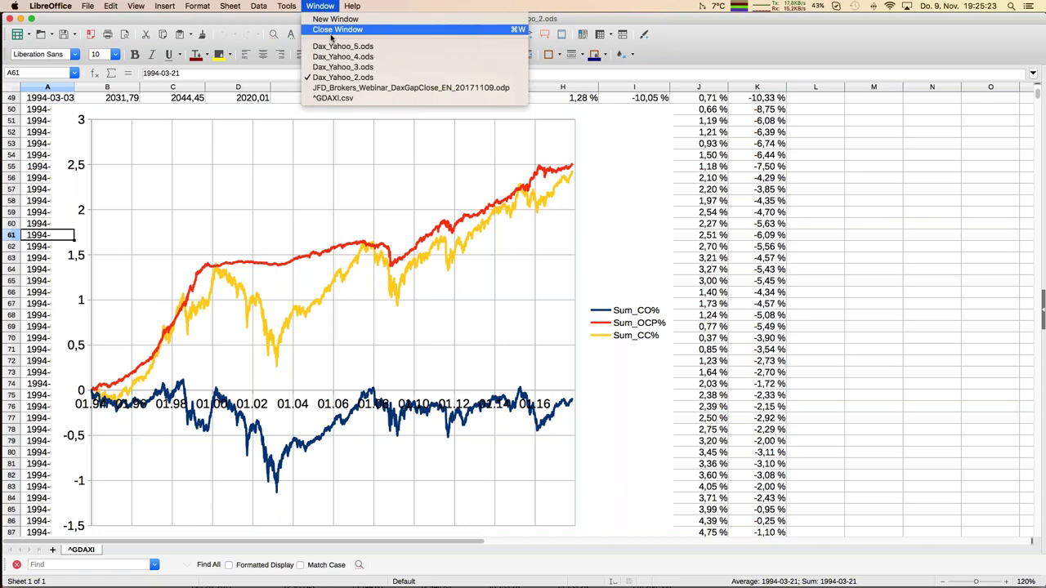
click(337, 90)
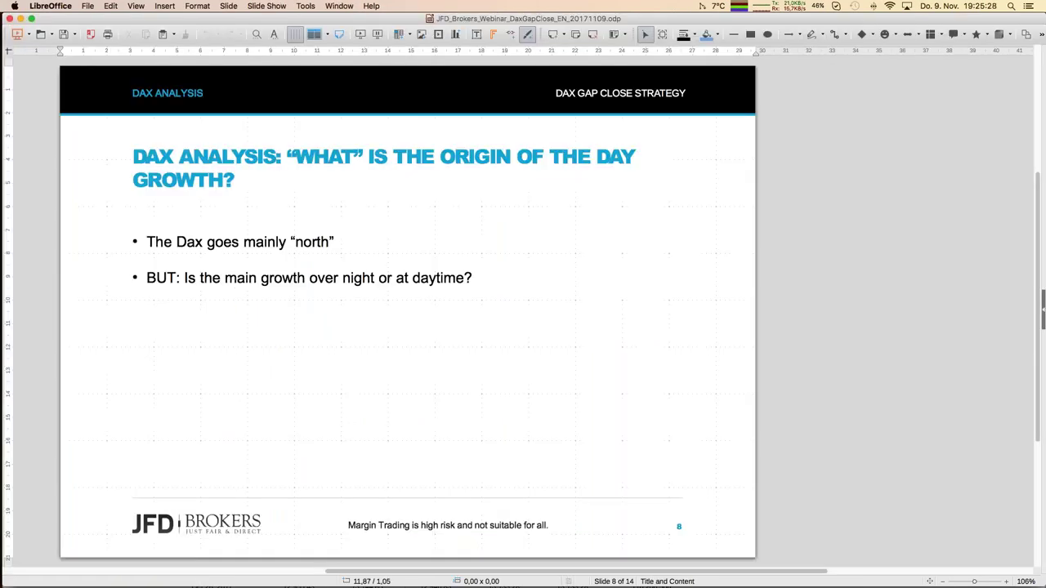
key(Page_Down)
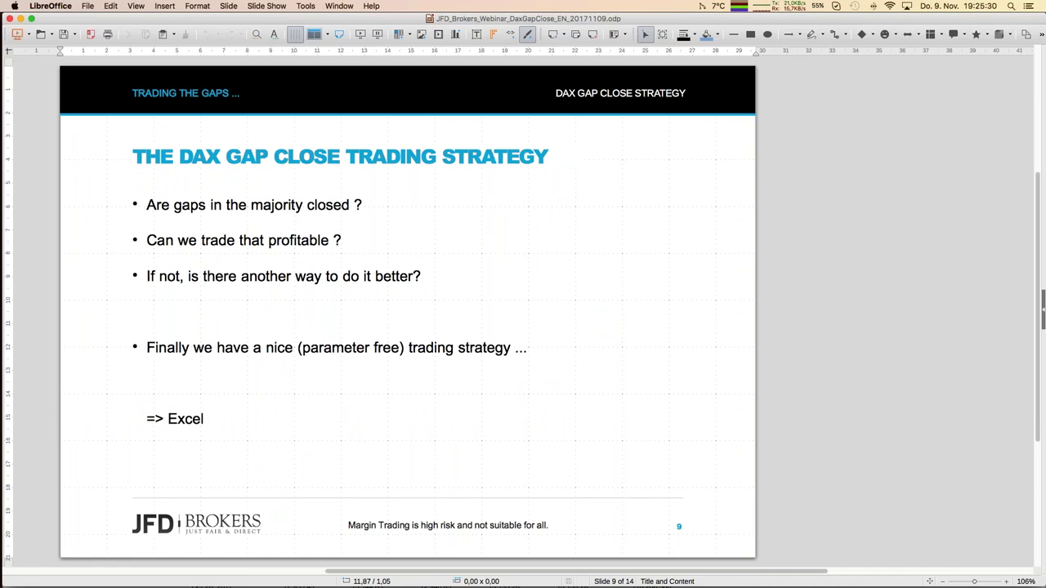
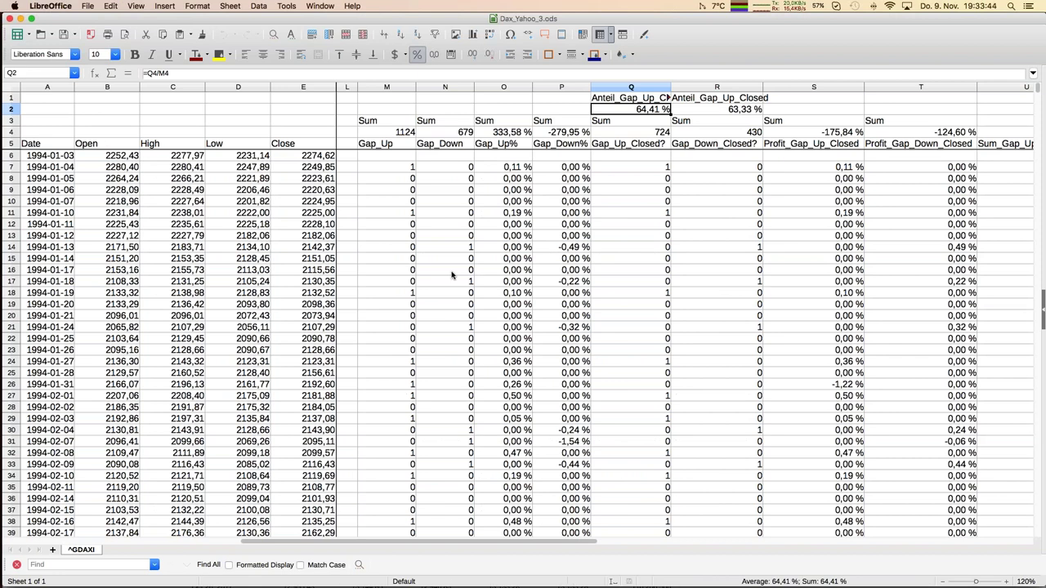
- Inspect the Profit_Gap_Up_Closed formula in S7
click(472, 272)
scroll(472, 272, right, 4)
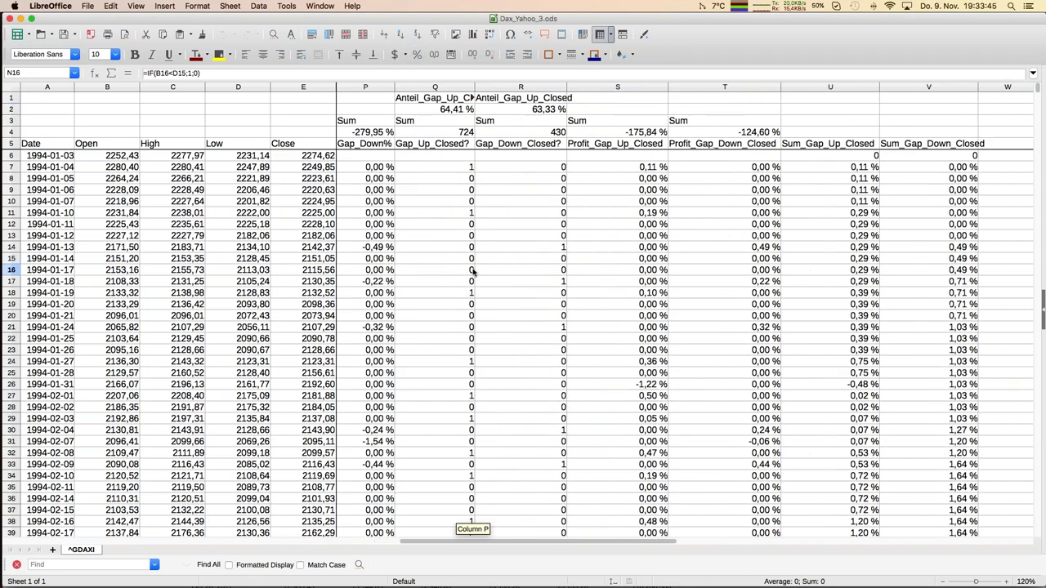
click(605, 169)
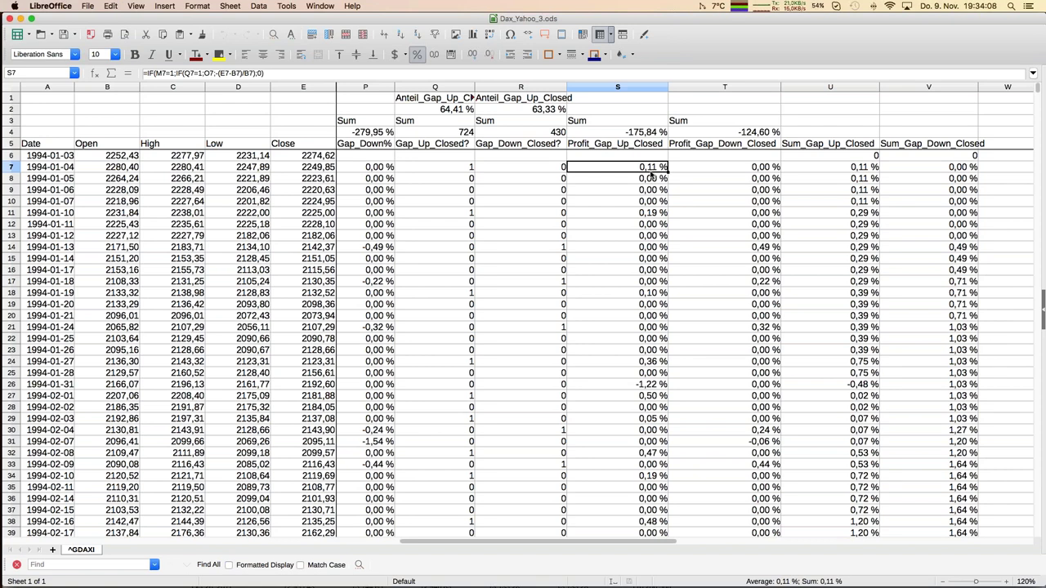
- Inspect the Profit_Gap_Up_Closed formula for the unclosed gap in S26 and view the cumulative sum columns beside it
scroll(642, 245, down, 2)
scroll(641, 245, down, 1)
scroll(641, 245, right, 1)
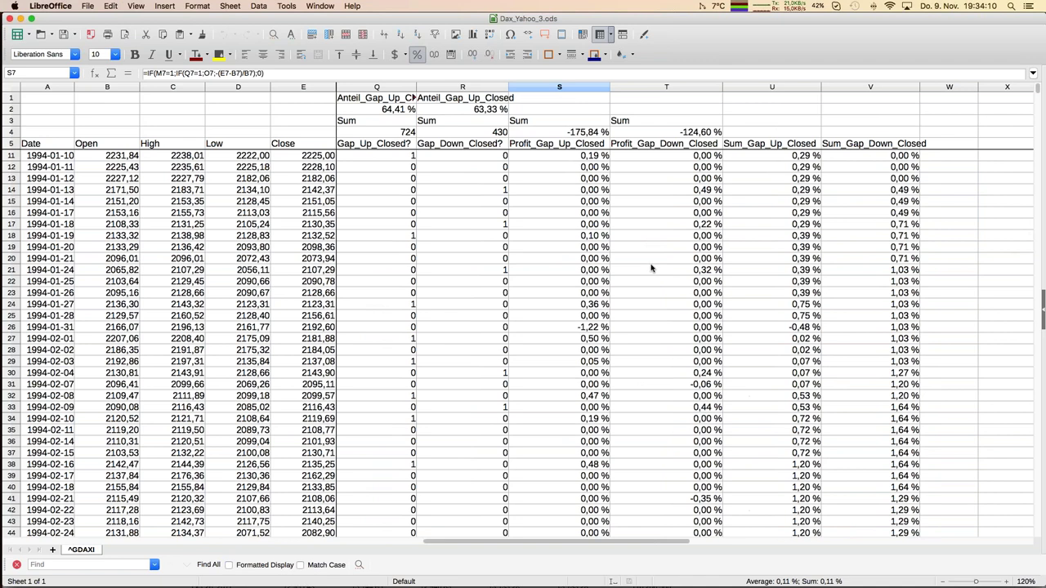
click(584, 327)
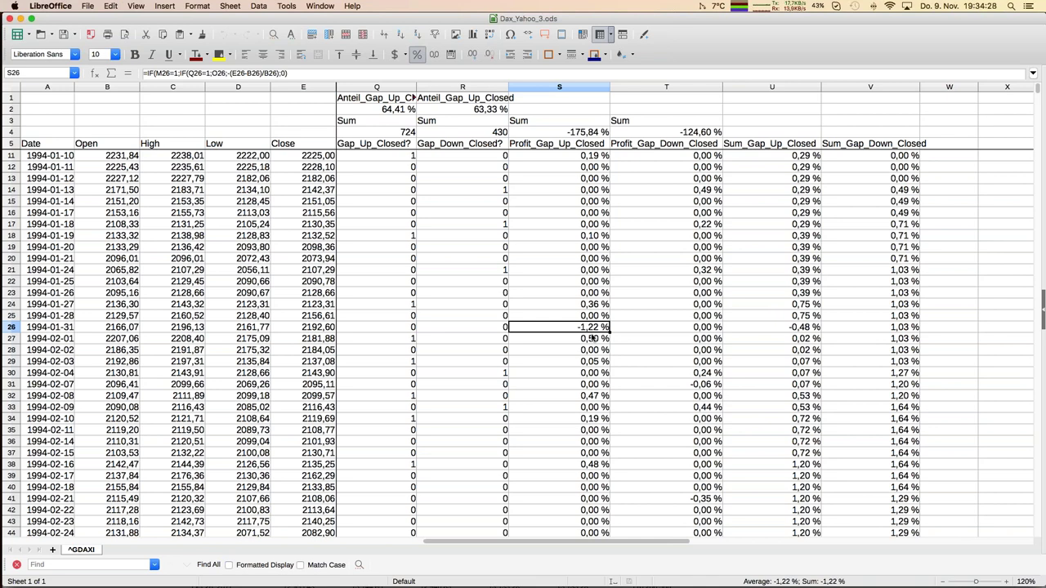
scroll(613, 304, right, 1)
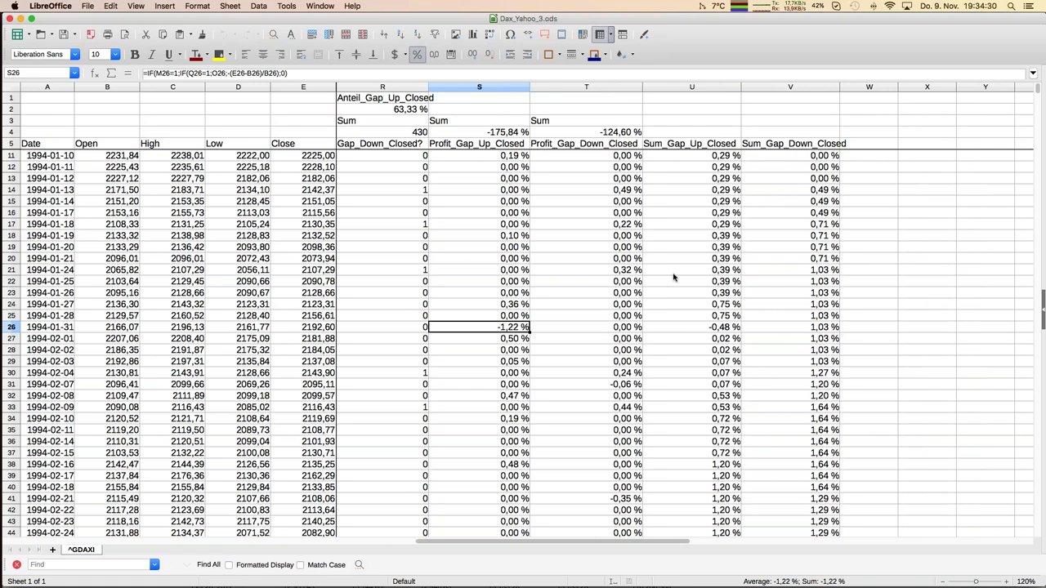
scroll(682, 275, right, 2)
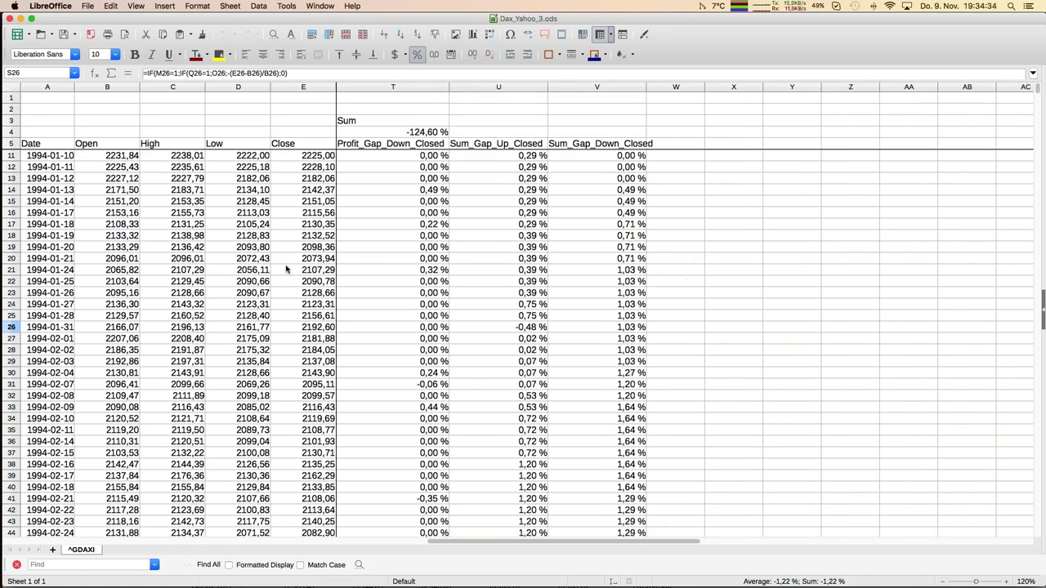
- Return to the price columns and examine the chart comparing Sum_Gap_Up_Closed and Sum_Gap_Down_Closed
scroll(290, 271, left, 14)
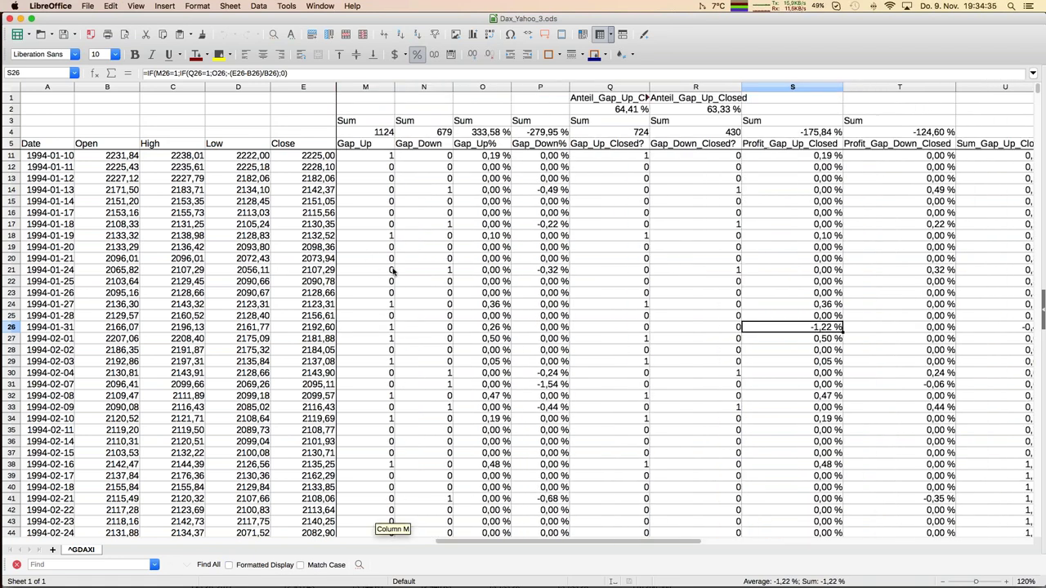
click(215, 275)
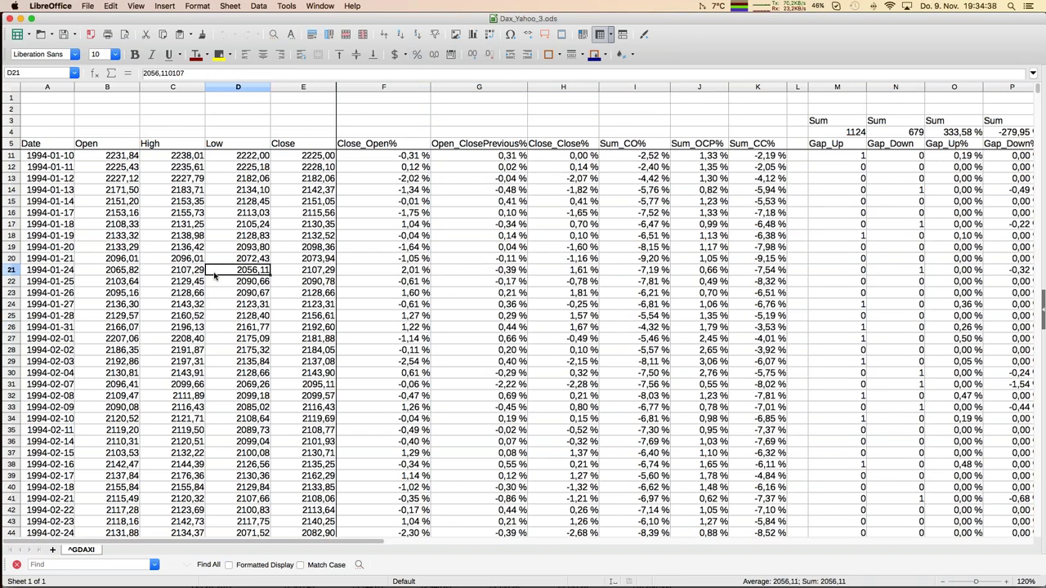
key(Page_Down)
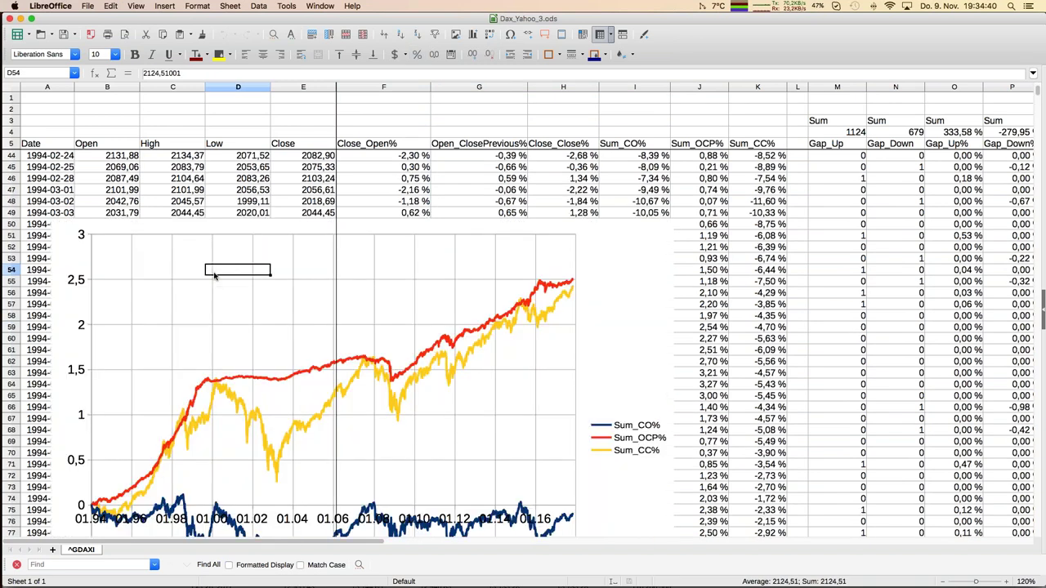
key(Page_Down)
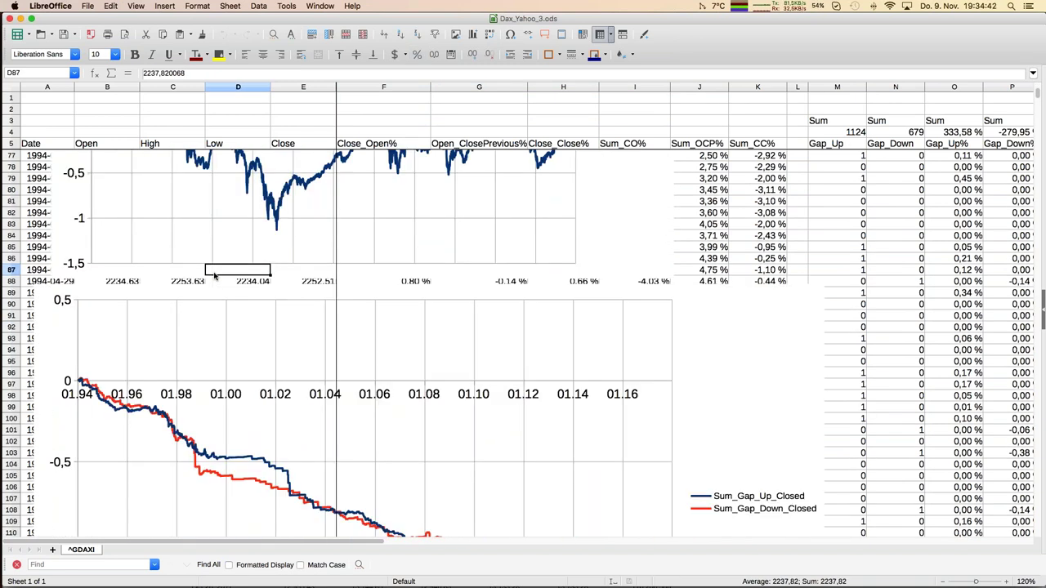
key(Down)
key(Down)
key(Down)
key(Down)
key(Down)
key(Down)
key(Down)
key(Down)
key(Down)
key(Down)
key(Down)
key(Down)
key(Down)
key(Down)
key(Down)
key(Down)
key(Down)
key(Down)
key(Down)
key(Down)
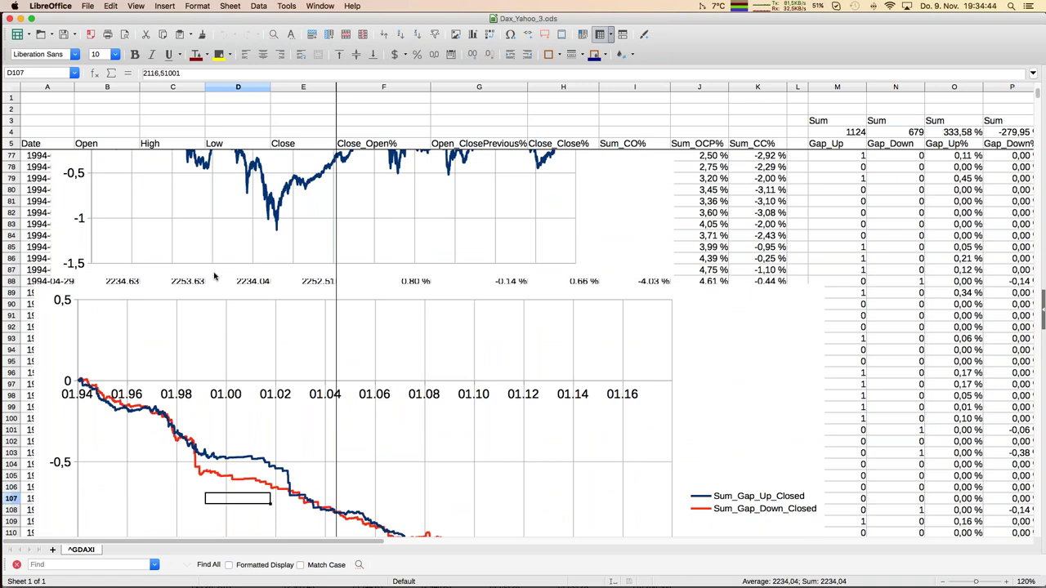
key(Down)
key(Down)
key(Down)
key(Down)
key(Down)
key(Down)
key(Down)
key(Down)
key(Down)
key(Down)
key(Down)
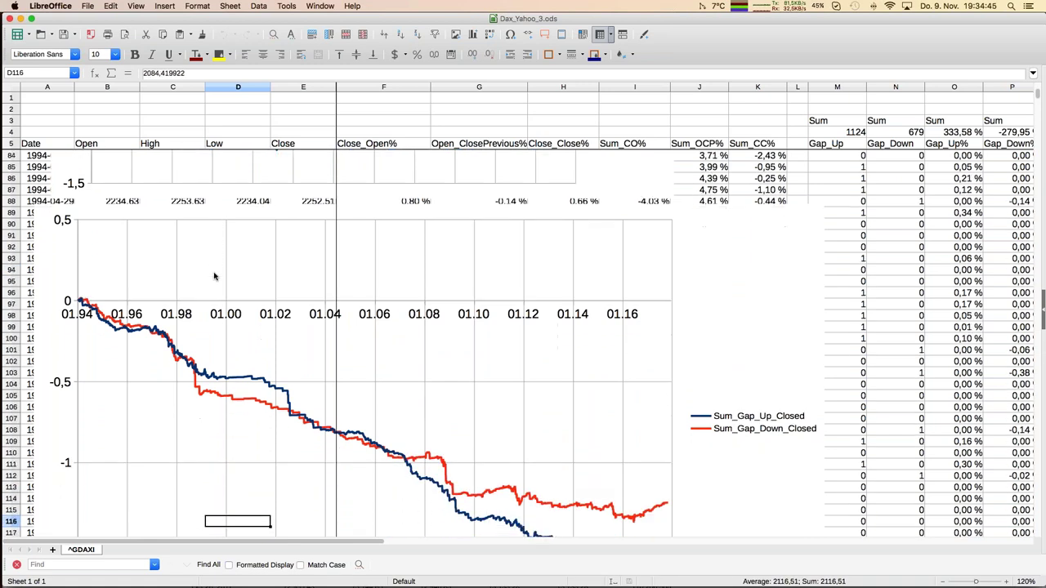
key(Down)
key(Down)
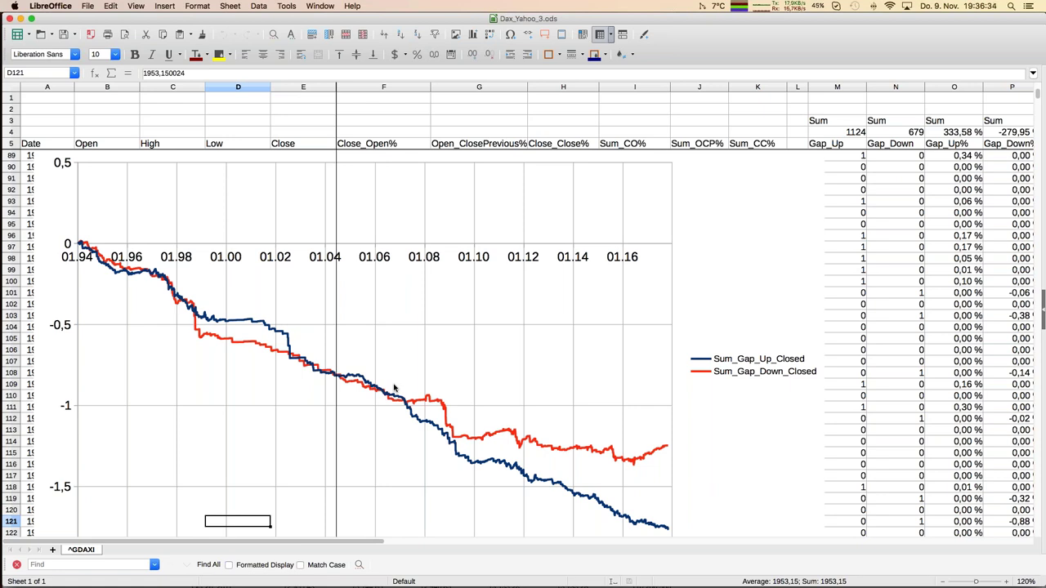
- Switch to the presentation JFD_Brokers_Webinar_DaxGapClose_EN_20171109.odp
click(322, 6)
click(368, 87)
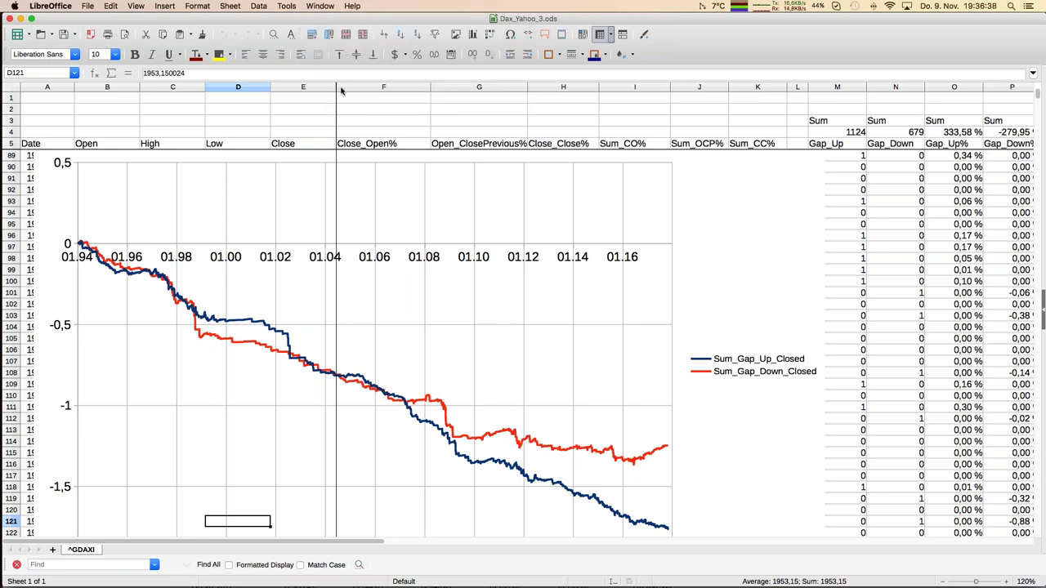
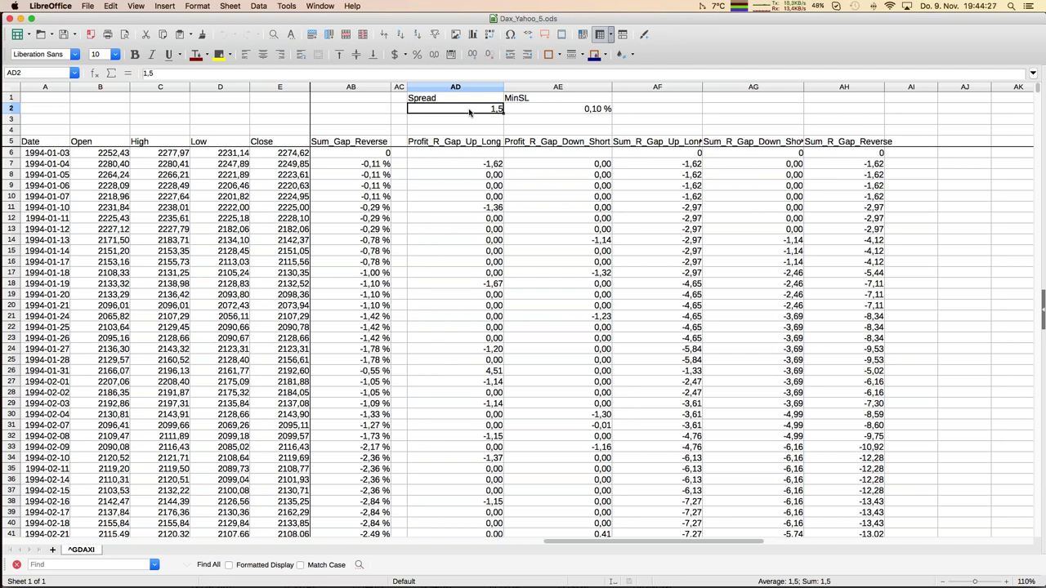
- Check the MinSL value in AE2, and review the presentation's gap definition and gap-counting exercise on slides 4 to 6
key(Right)
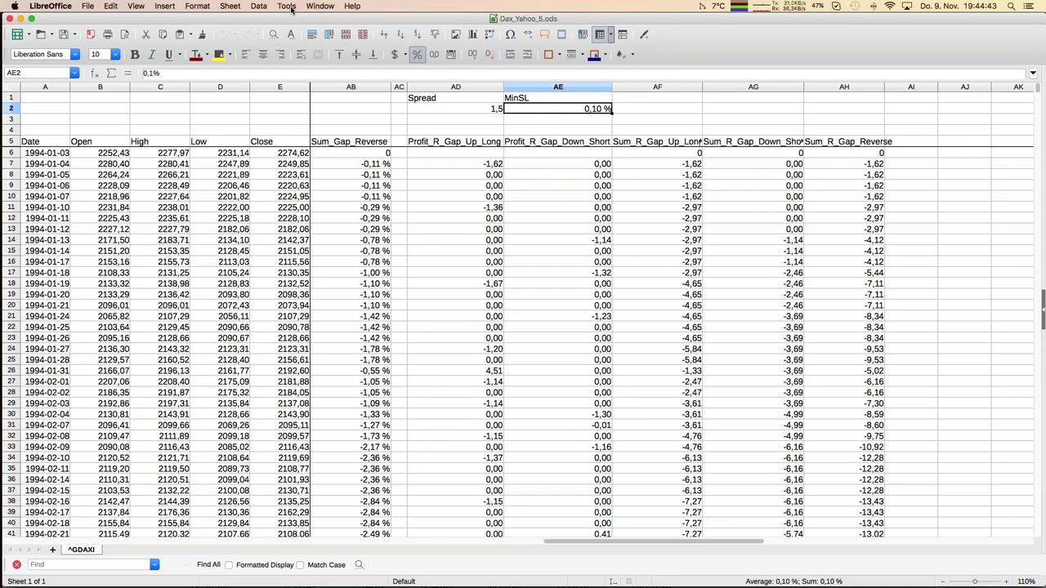
click(320, 6)
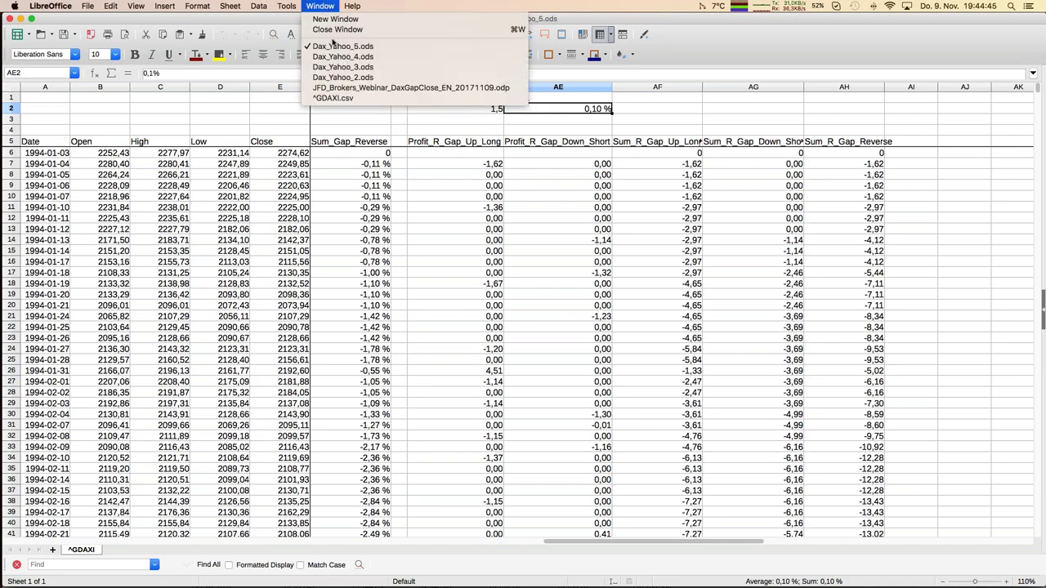
click(337, 87)
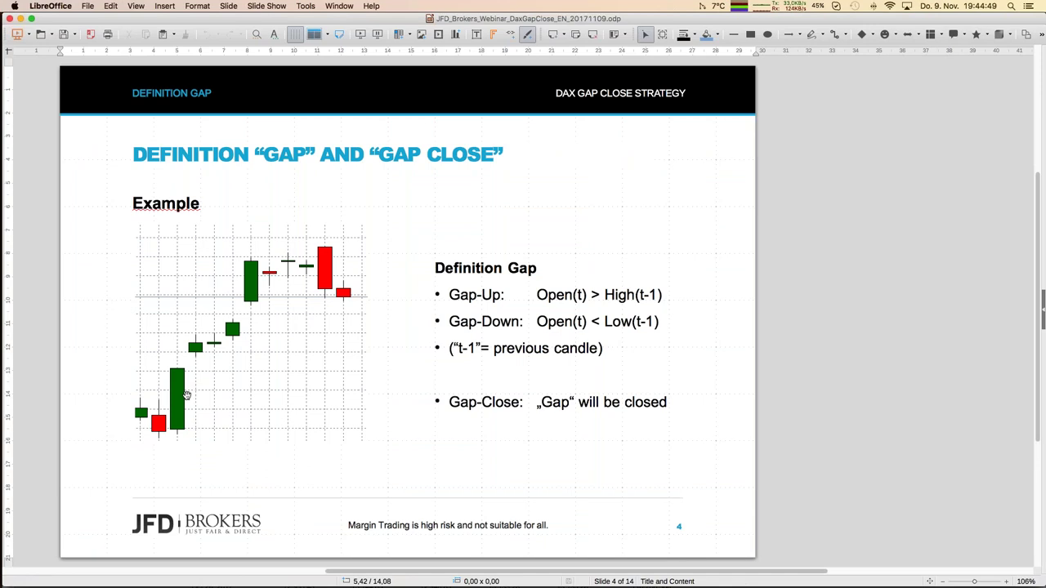
key(Page_Down)
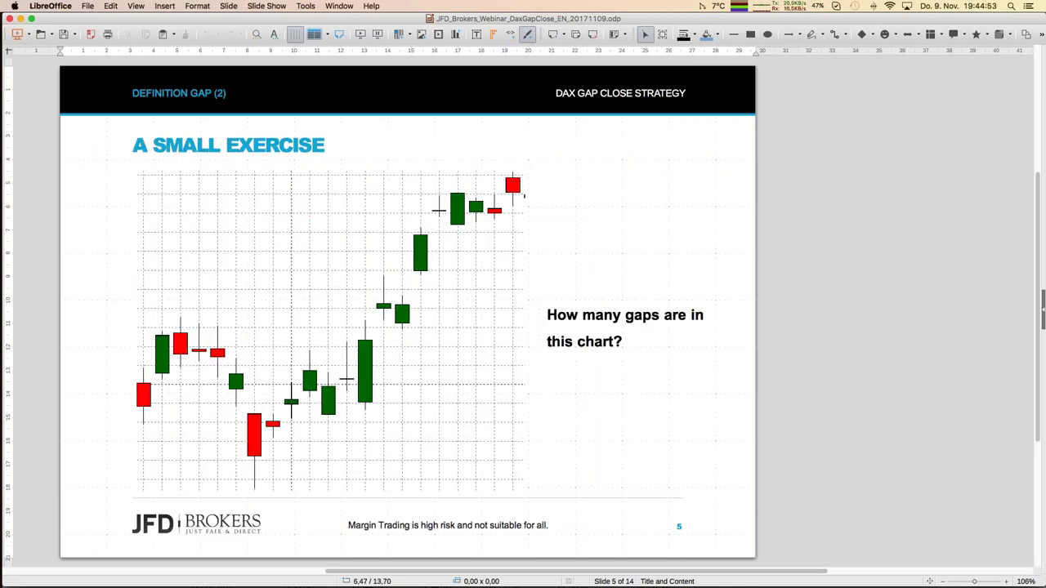
key(Page_Down)
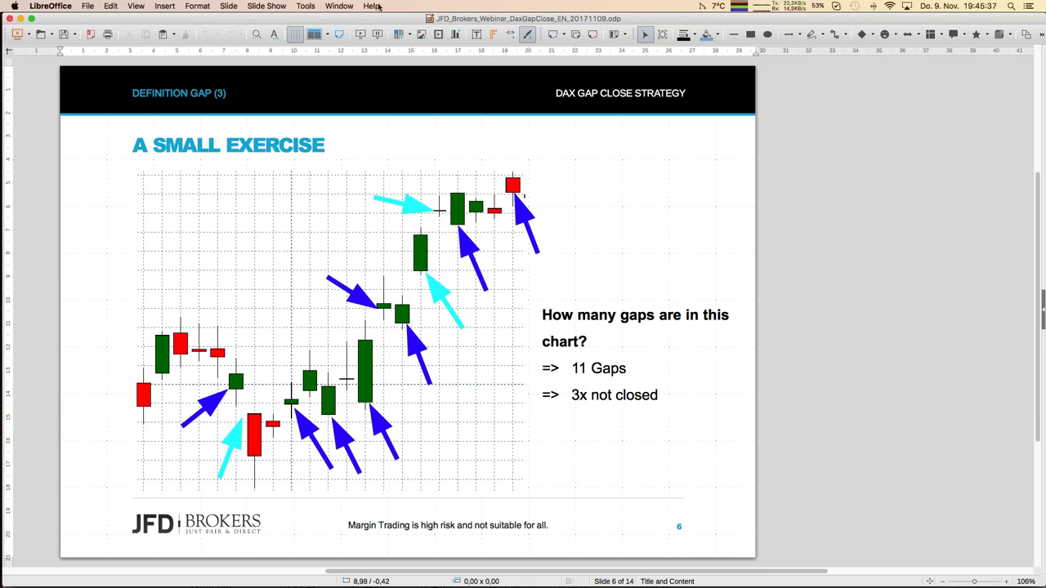
- Switch to Dax_Yahoo_5.ods, return to column A and bring up the chart comparing Sum_CO%, Sum_OCP% and Sum_CC%
click(339, 6)
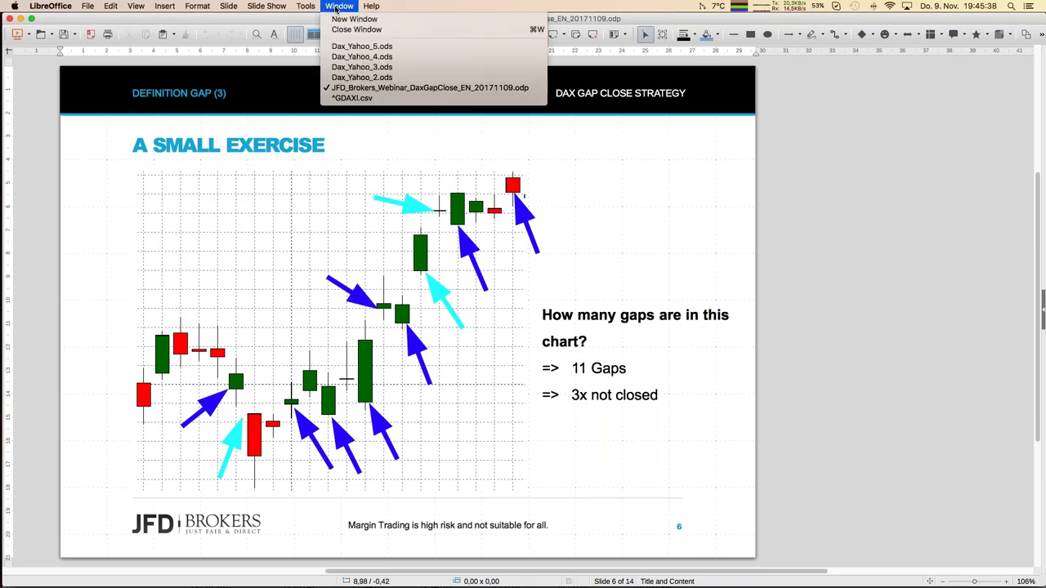
click(353, 47)
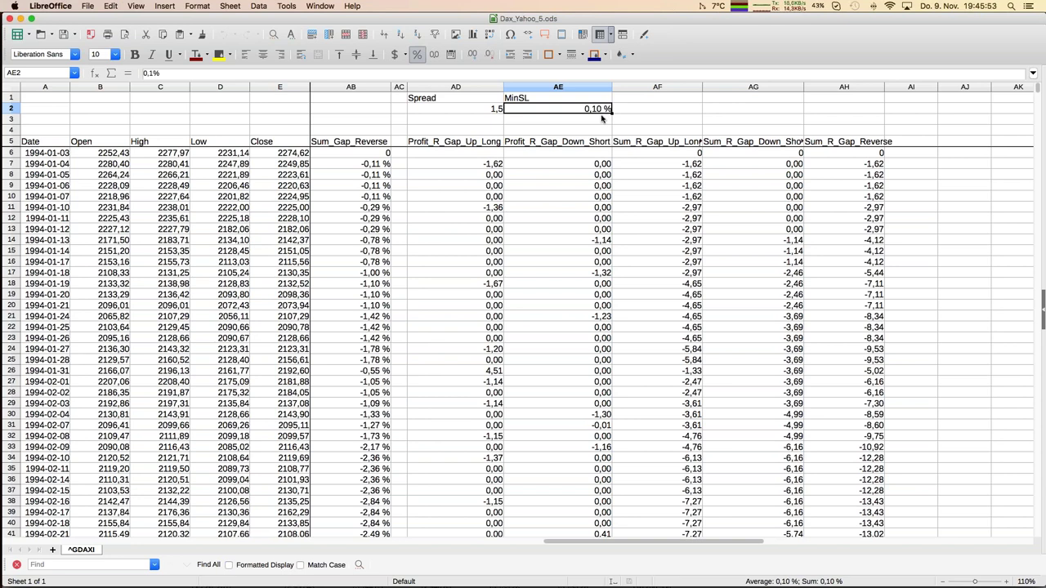
key(Left)
key(Left)
key(Left)
key(Left)
key(Left)
key(Left)
key(Left)
key(Left)
key(Left)
key(Left)
key(Left)
key(Left)
key(Left)
key(Left)
key(Left)
key(Left)
key(Left)
key(Left)
key(Left)
key(Left)
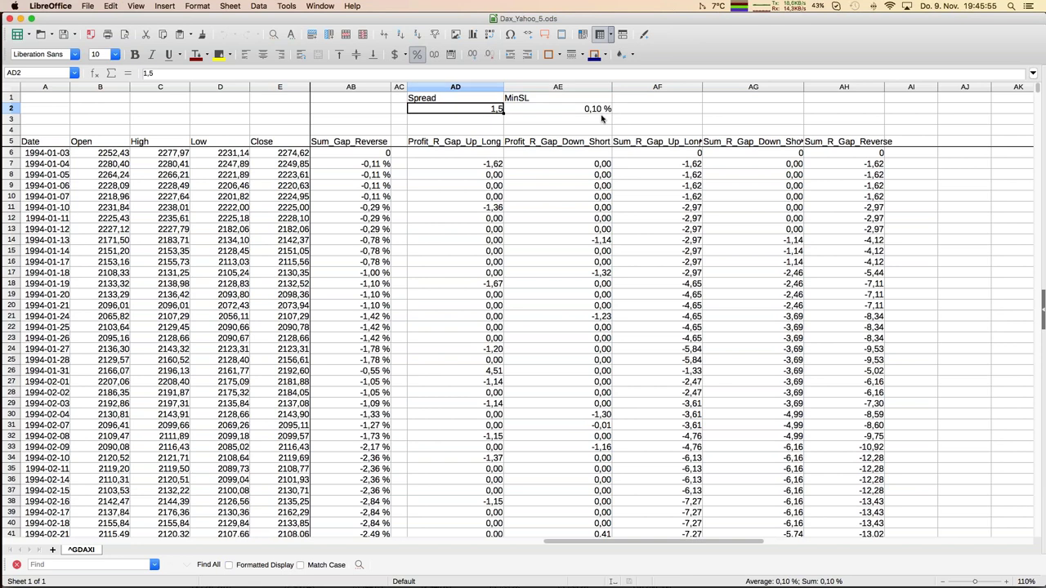
key(Down)
key(Down)
key(Down)
key(Down)
key(Down)
key(Down)
key(Down)
key(Down)
key(Down)
key(Down)
key(Down)
key(Down)
key(Down)
key(Down)
key(Down)
key(Down)
key(Down)
key(Down)
key(Down)
key(Down)
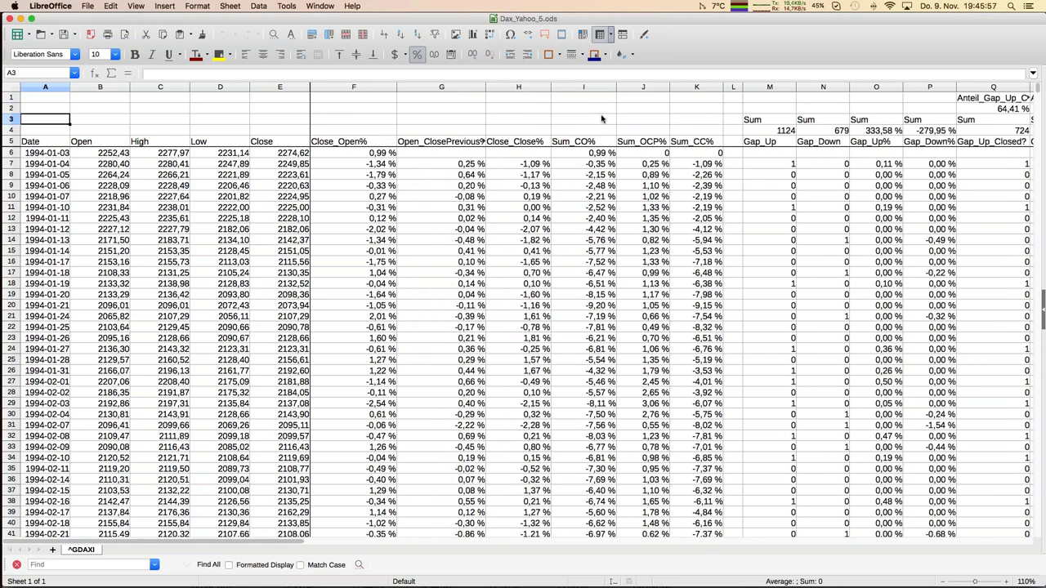
key(Down)
key(Down)
key(Down)
key(Down)
key(Down)
key(Down)
key(Down)
key(Down)
key(Down)
key(Down)
key(Down)
key(Down)
key(Down)
key(Down)
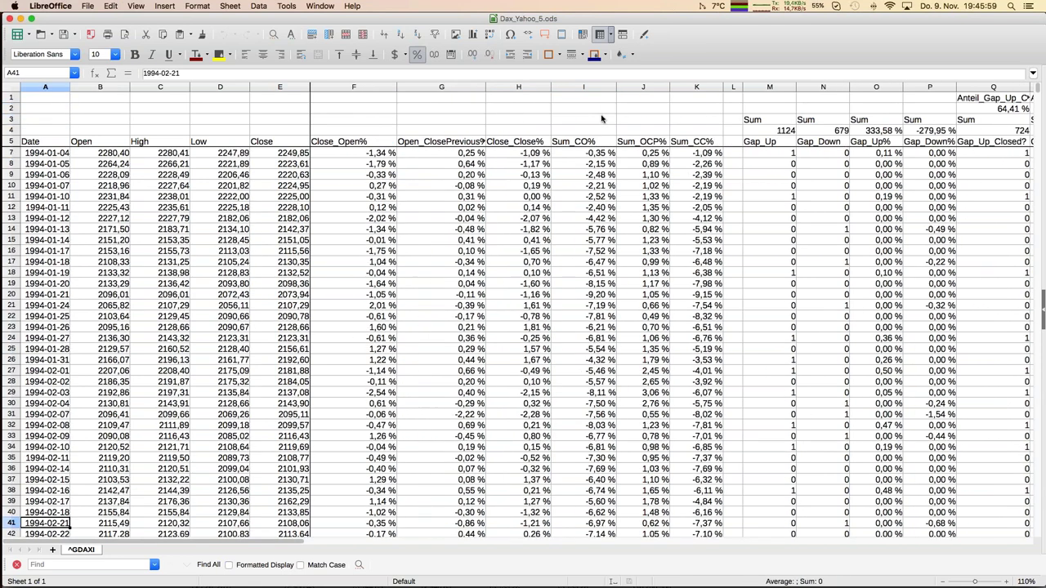
key(Page_Down)
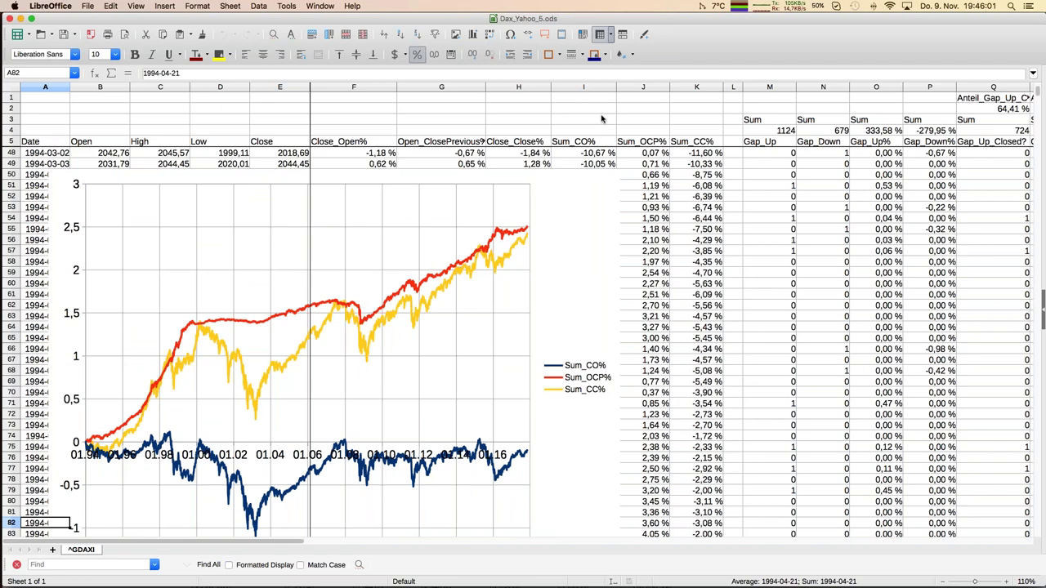
- View the chart comparing Sum_Gap_Up_Closed and Sum_Gap_Down_Closed in Dax_Yahoo_5.ods
key(Page_Down)
key(Down)
key(Down)
key(Down)
key(Down)
key(Down)
key(Down)
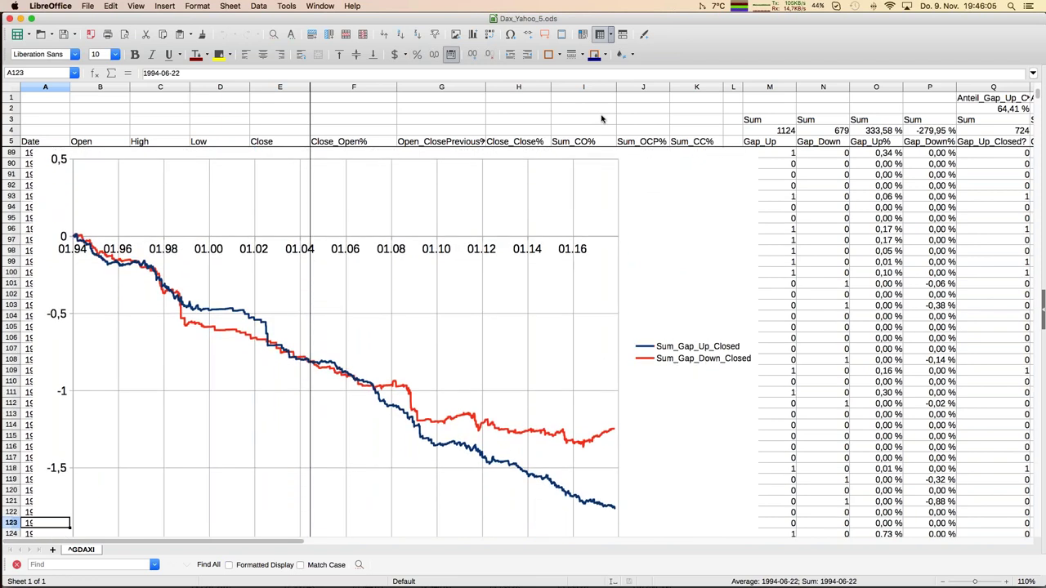
key(Down)
key(Down)
key(Down)
key(Down)
key(Down)
key(Down)
key(Down)
key(Down)
key(Down)
key(Down)
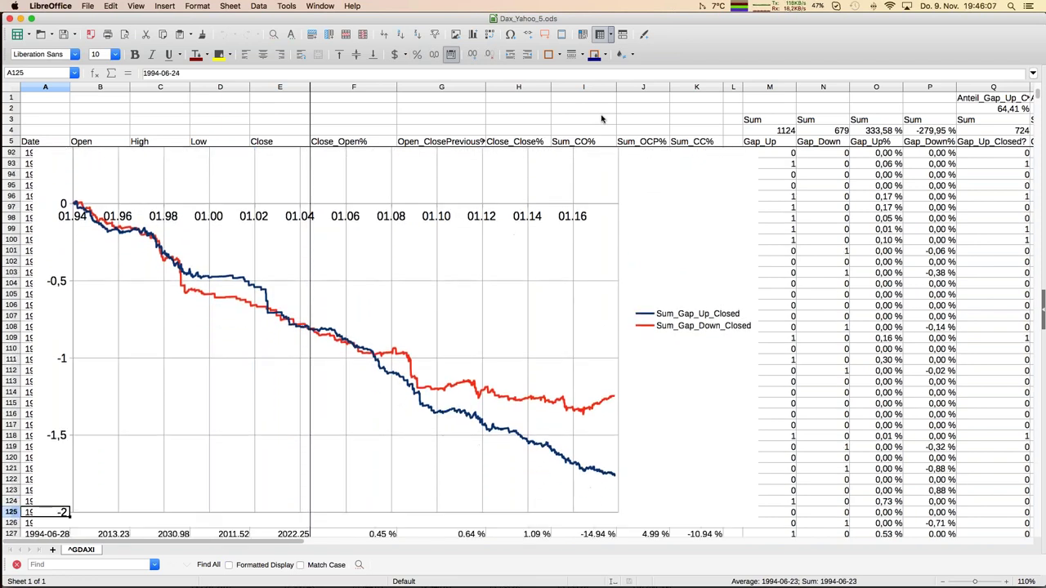
- Examine the chart comparing Sum_Gap_Up_Long, Sum_Gap_Down_Short and Sum_Gap_Reverse
key(Down)
key(Down)
key(Down)
key(Down)
key(Down)
key(Down)
key(Down)
key(Down)
key(Down)
key(Down)
key(Down)
key(Down)
key(Down)
key(Down)
key(Down)
key(Down)
key(Down)
key(Down)
key(Down)
key(Down)
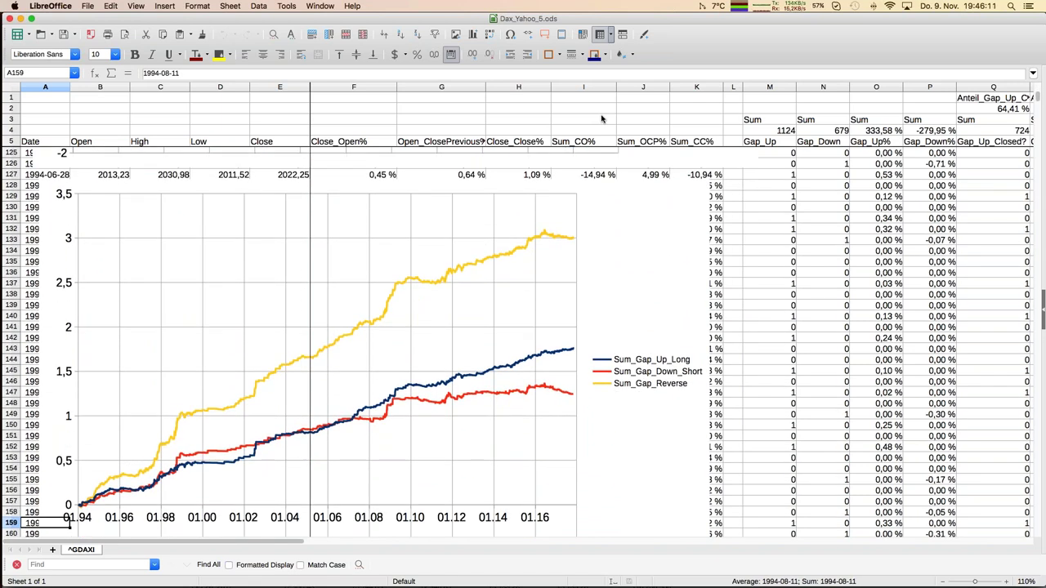
key(Down)
key(Down)
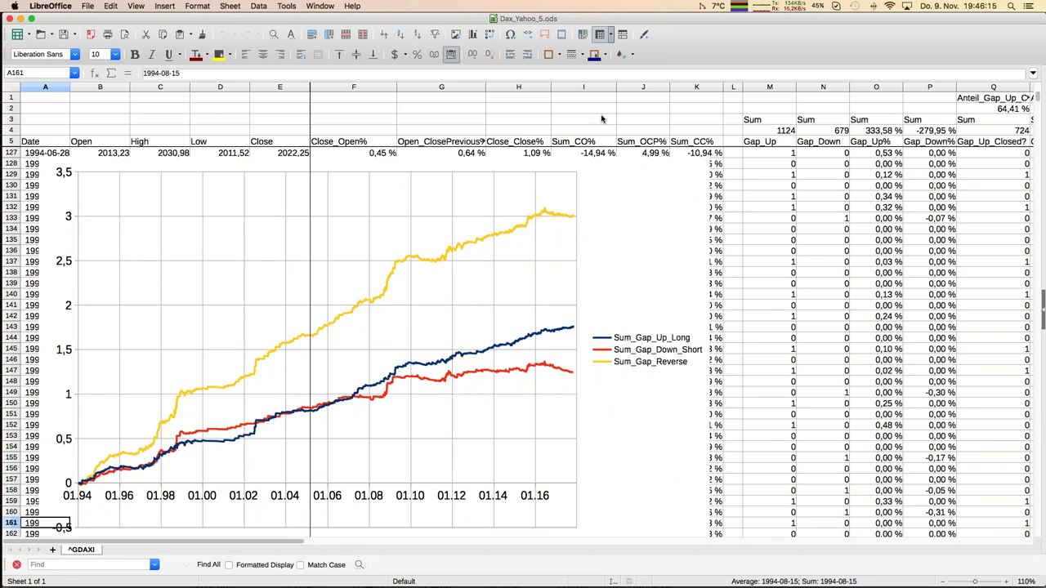
- View the chart comparing Sum_R_Gap_Up_Long, Sum_R_Gap_Down_Short and Sum_R_Gap_Reverse, located below the Sum_Gap_Reverse chart
key(Down)
key(Down)
key(Down)
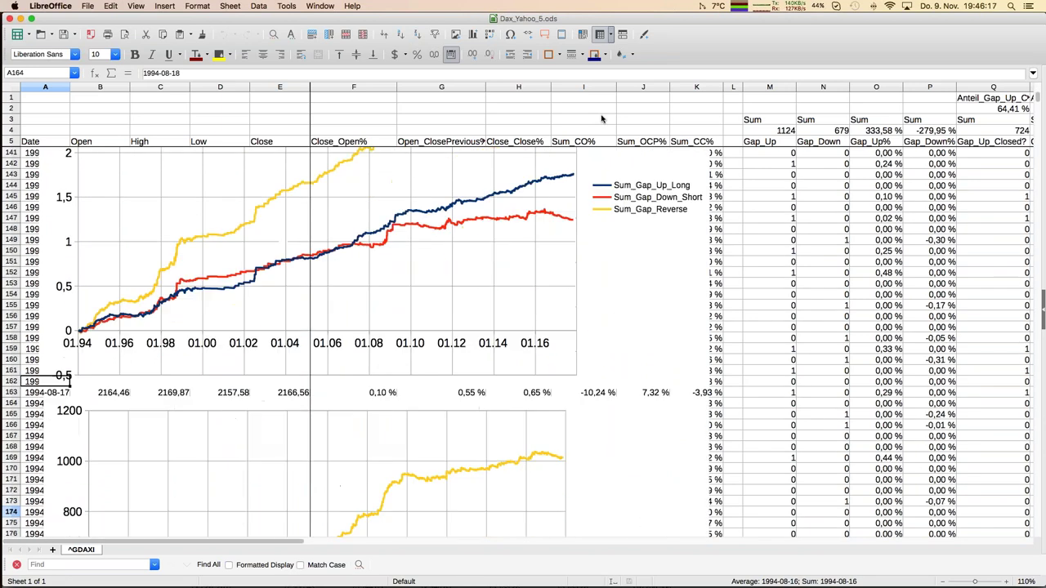
key(Down)
key(Down)
key(Down)
key(Down)
key(Down)
key(Down)
key(Down)
key(Down)
key(Down)
key(Down)
key(Down)
key(Down)
key(Down)
key(Down)
key(Down)
key(Down)
key(Down)
key(Down)
key(Down)
key(Down)
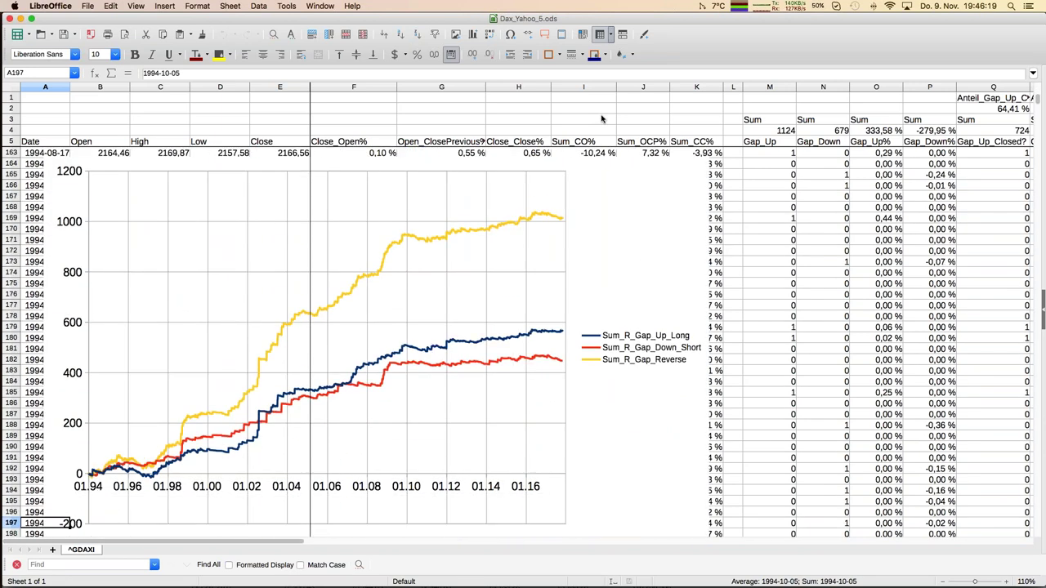